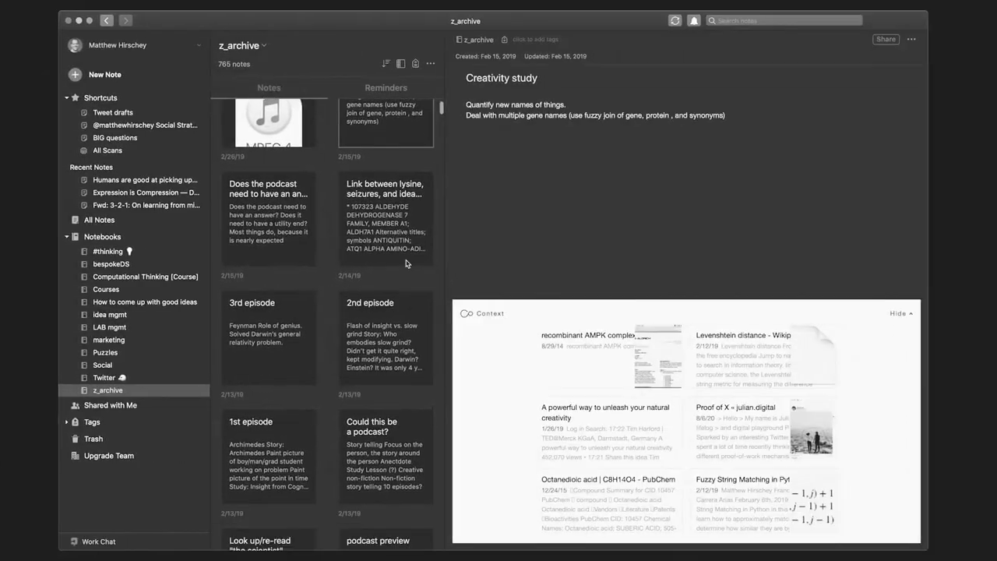
Scroll down the z_archive note list to the older notes from 2015
scroll(406, 263, down, 10)
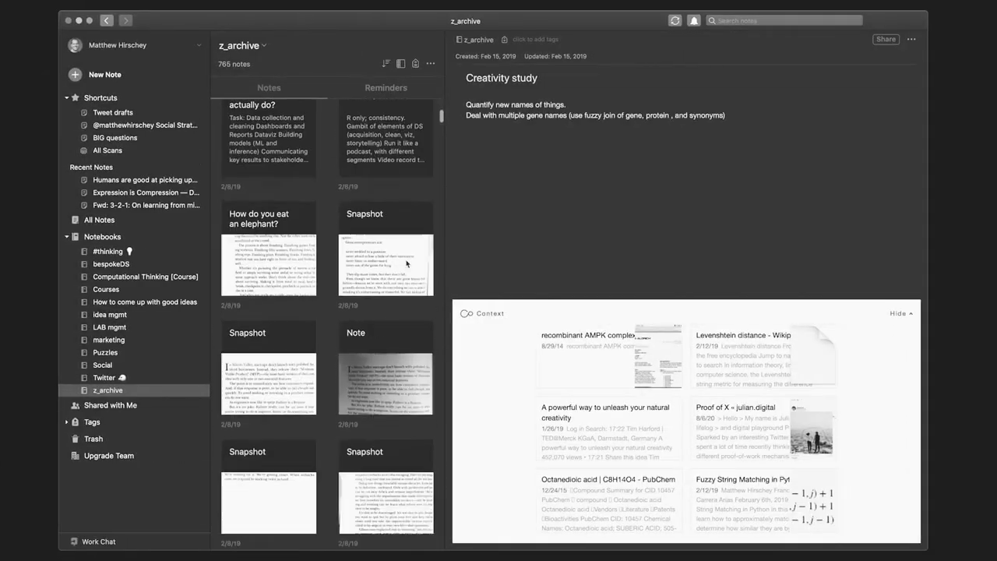
scroll(406, 264, down, 15)
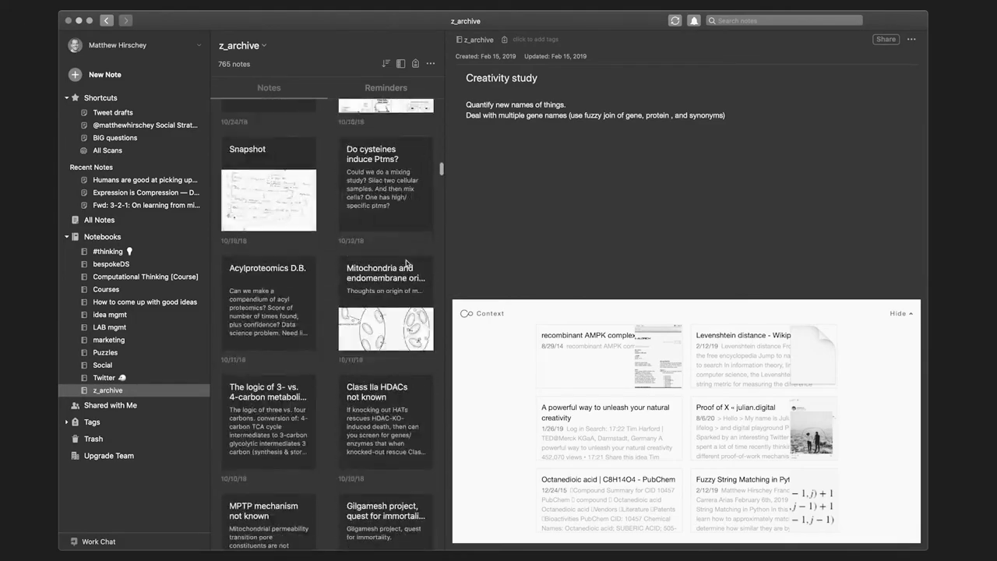
scroll(406, 263, down, 20)
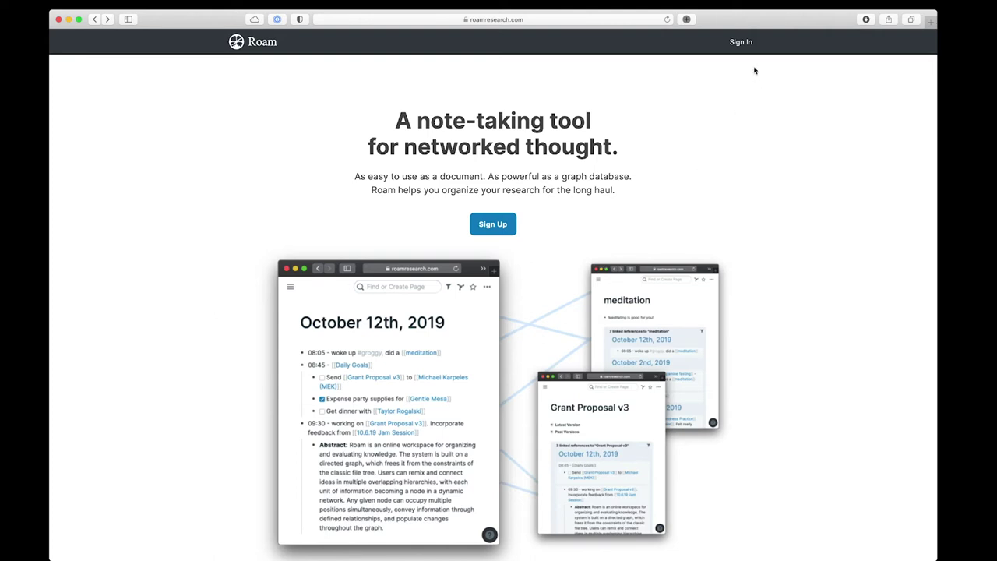
Sign in to Roam and open the shared roam-book-club-2 graph from Shared With Me
click(735, 49)
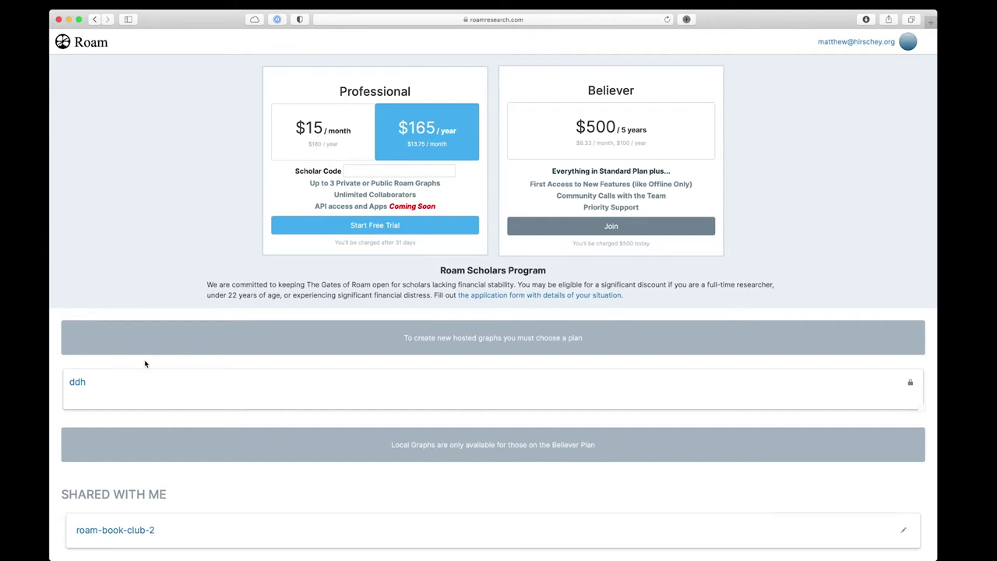
click(115, 529)
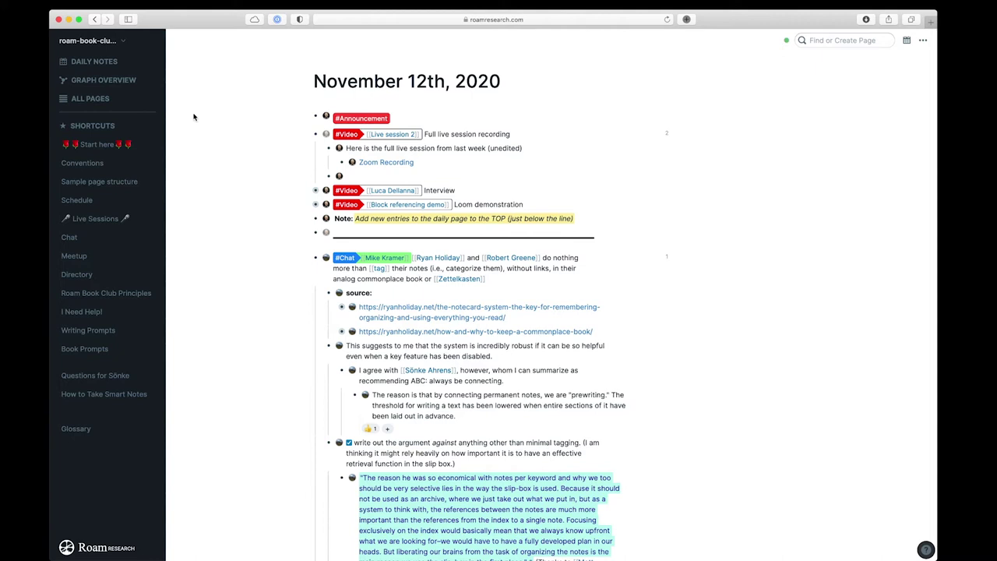
Show the All Pages table listing the book-club graph's pages with word counts and mentions
click(107, 100)
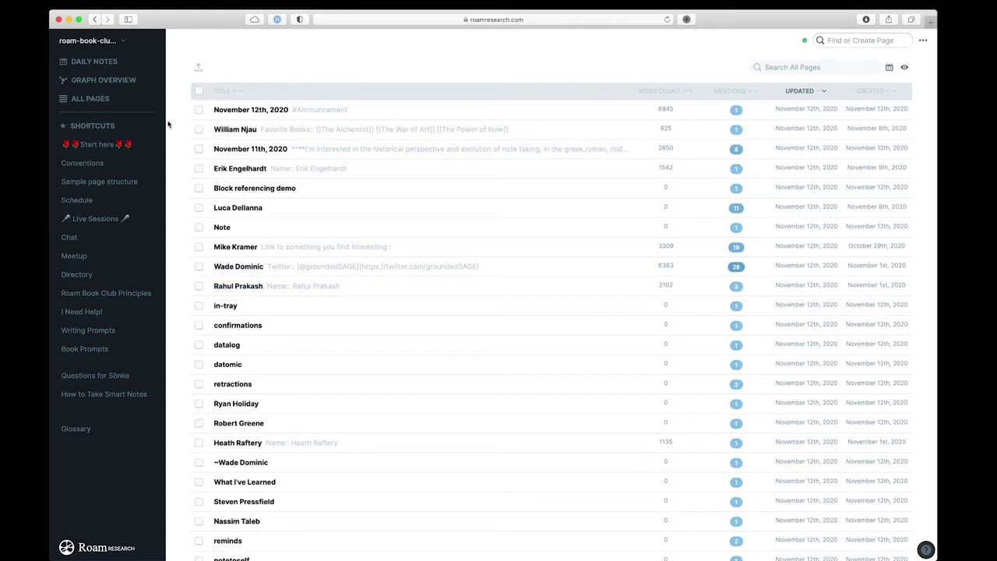
Display the book-club graph's Graph Overview with every page as a linked node
click(132, 81)
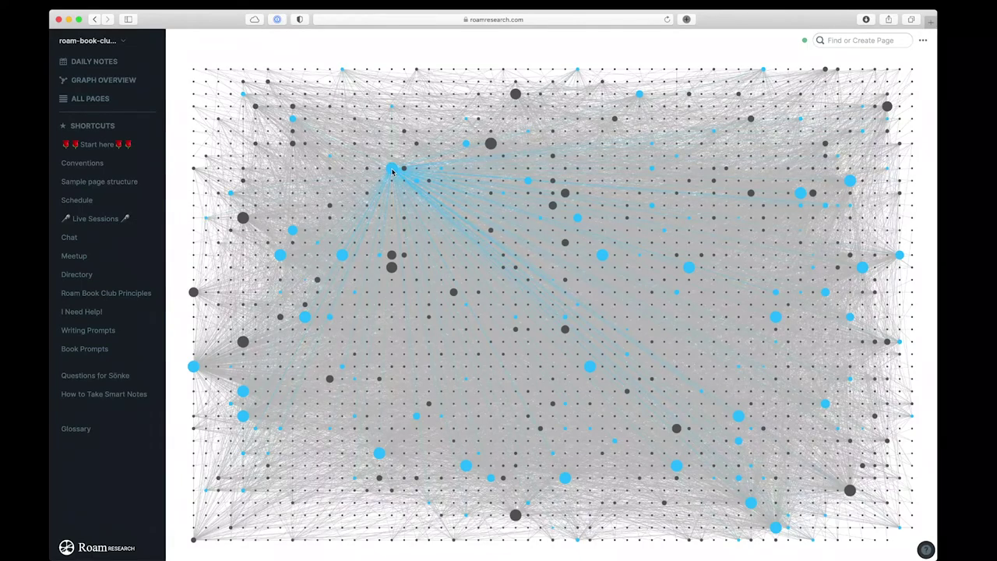
Highlight the How to Take Smart Notes page's links and reposition a linked node
scroll(391, 171, up, 5)
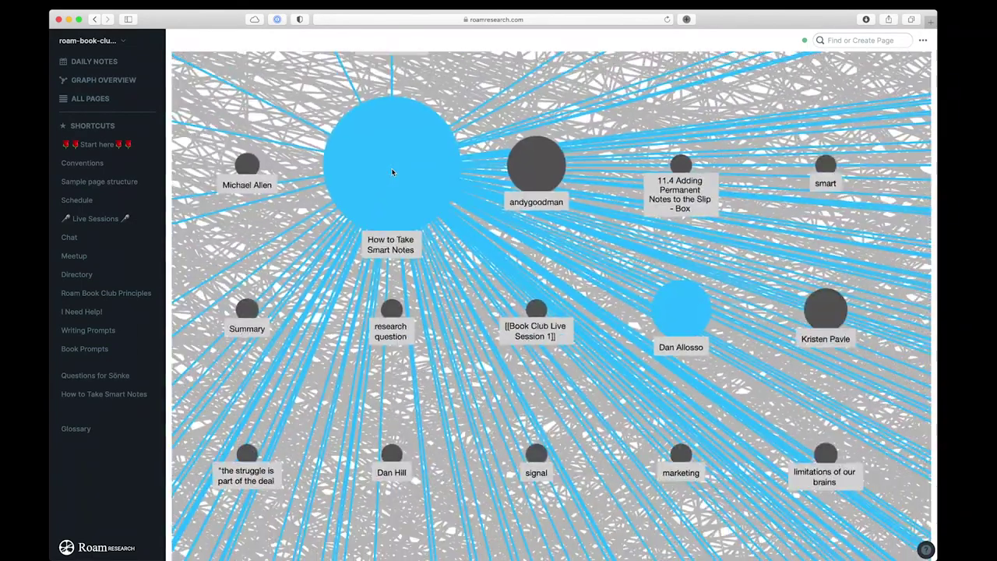
click(392, 171)
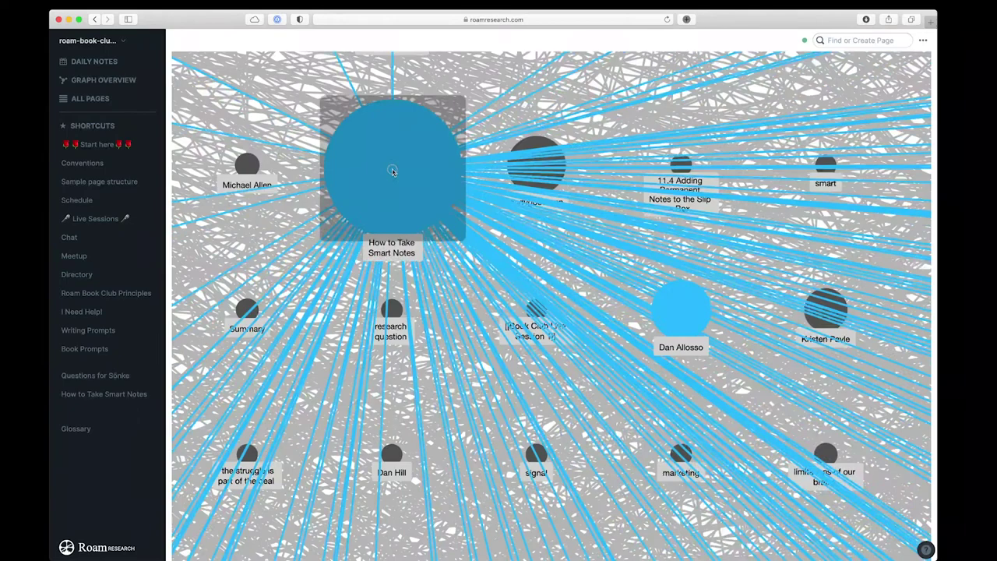
scroll(392, 172, down, 10)
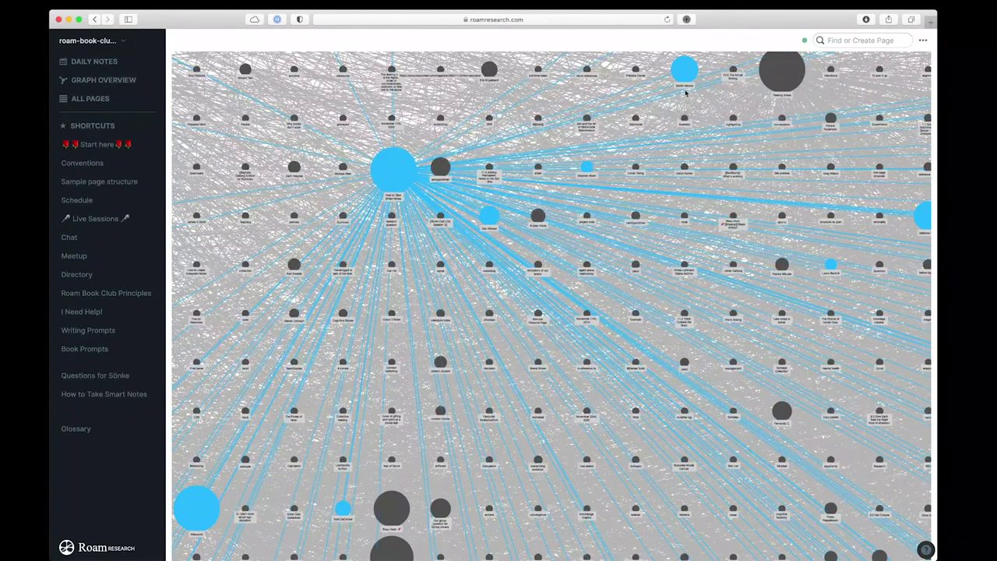
drag(678, 74, 618, 127)
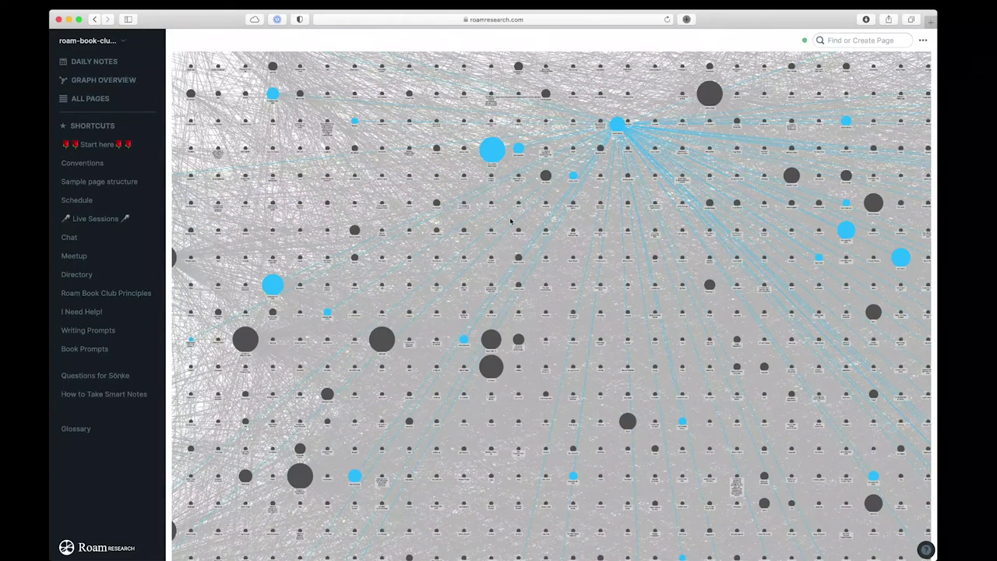
Highlight a large hub node and the Company page's links, then recentre the whole network
click(492, 152)
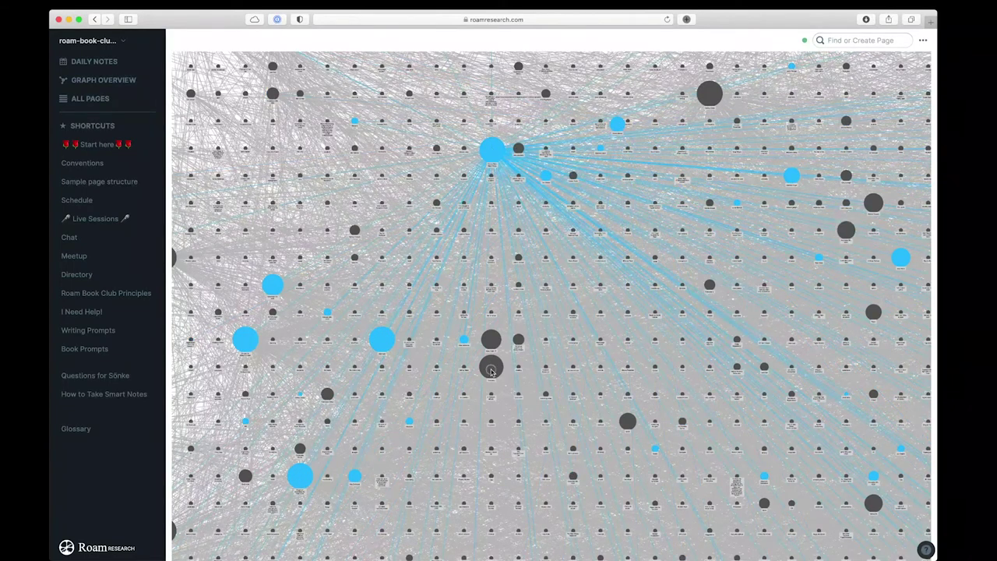
click(491, 370)
scroll(490, 372, up, 5)
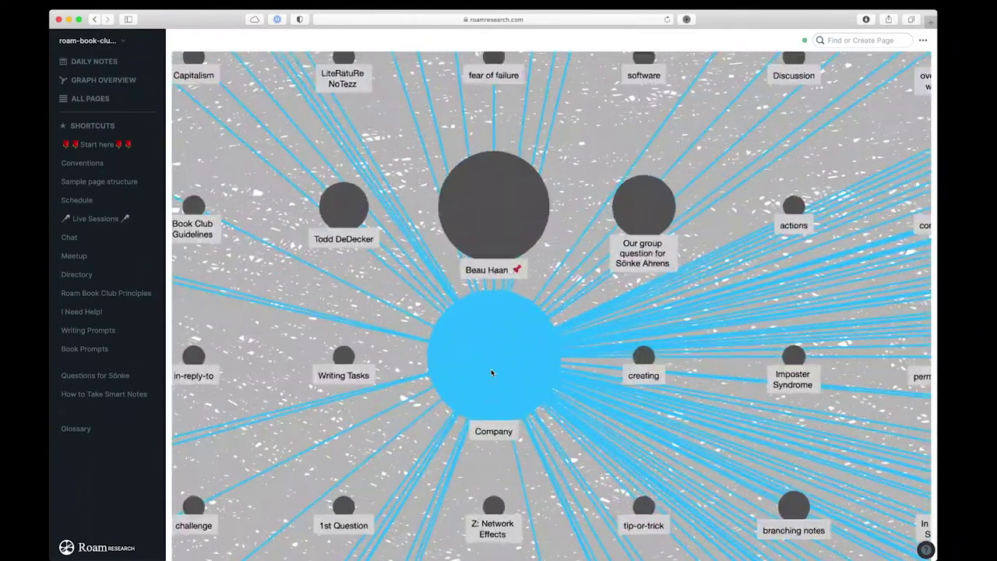
scroll(491, 372, down, 5)
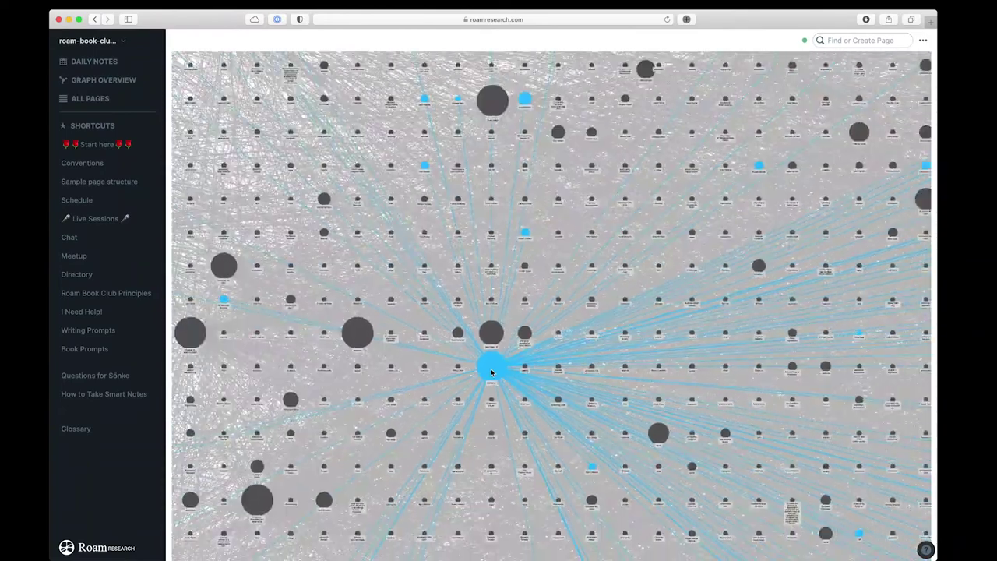
scroll(491, 372, down, 3)
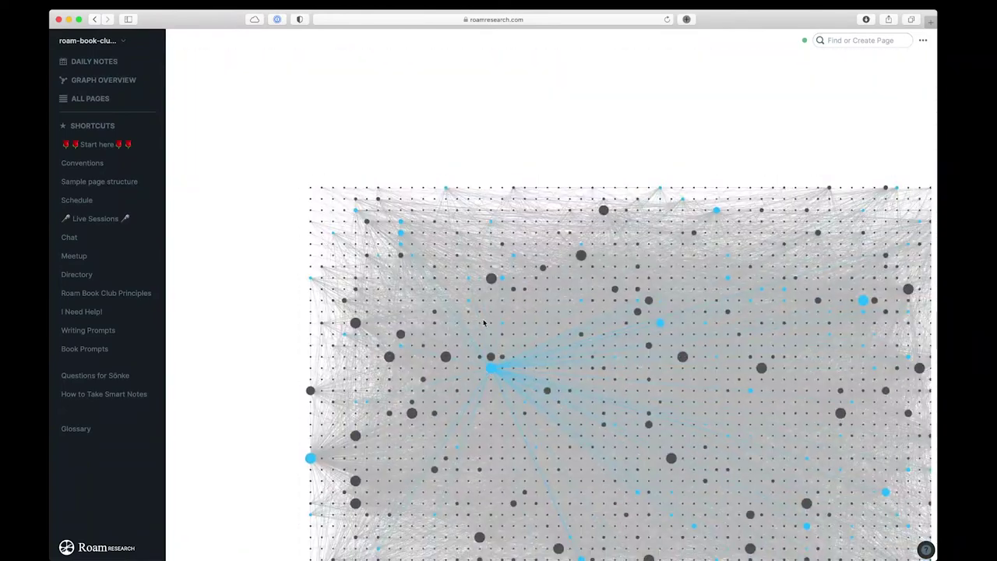
drag(485, 272, 402, 165)
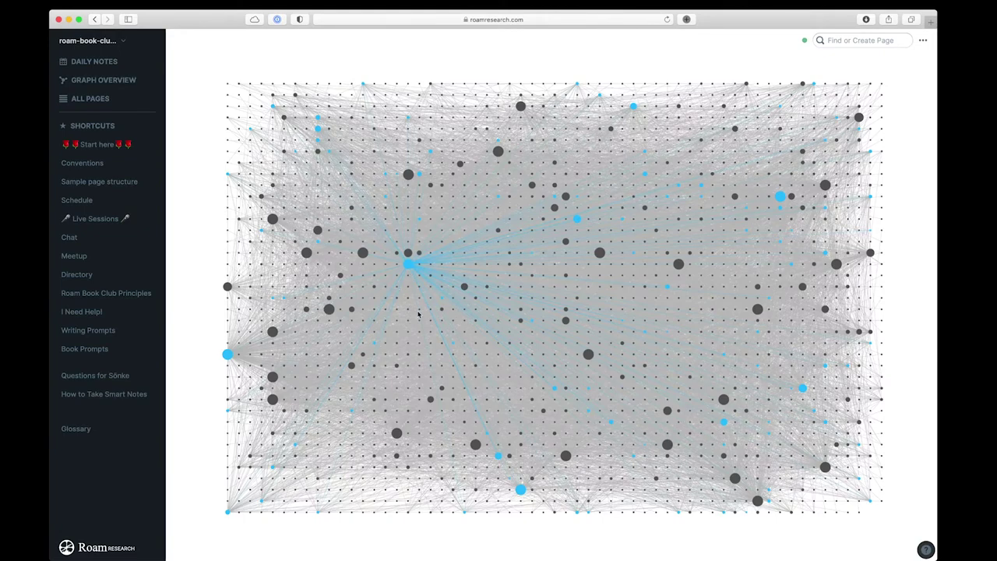
Open the Start here page and read down to its Linked References
click(102, 144)
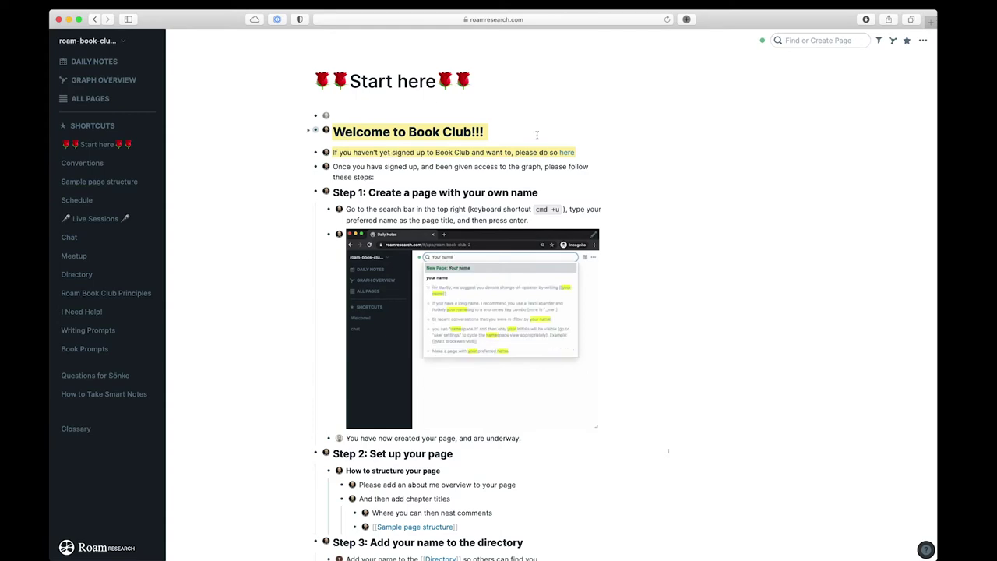
scroll(459, 200, down, 5)
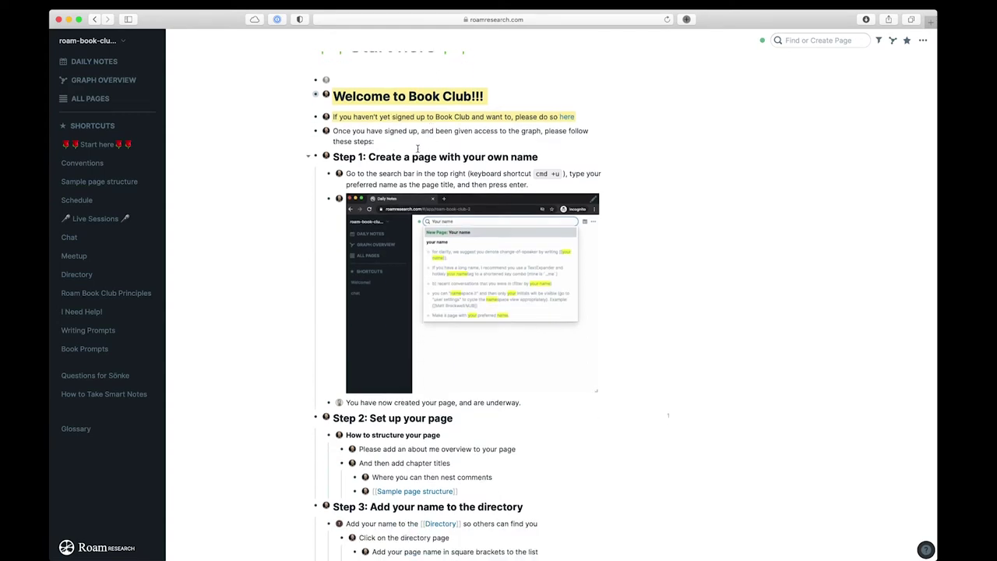
scroll(459, 200, down, 20)
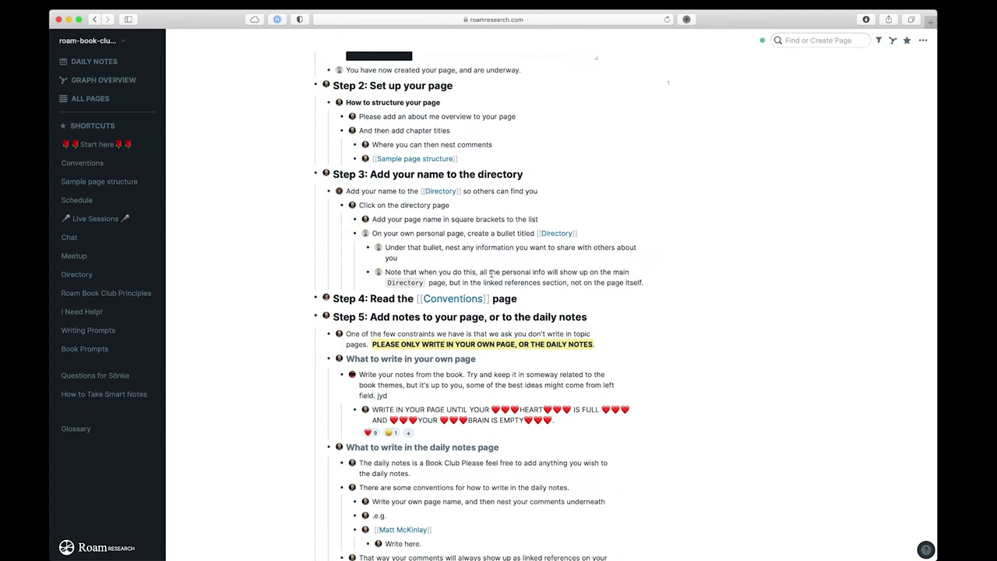
scroll(491, 274, down, 5)
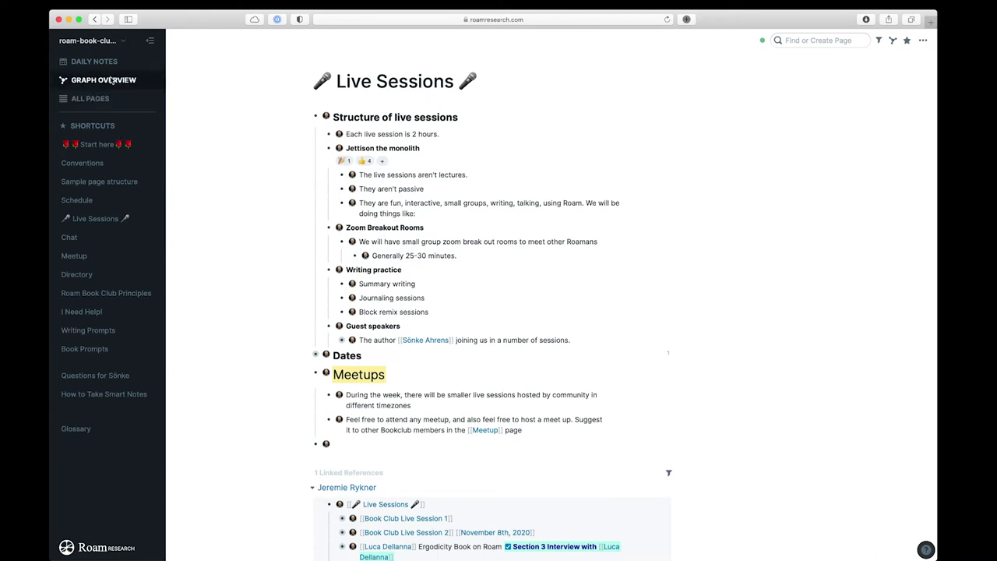
Reopen the Graph Overview, zoom around, and shift the Chapter 5 node up and left
click(112, 80)
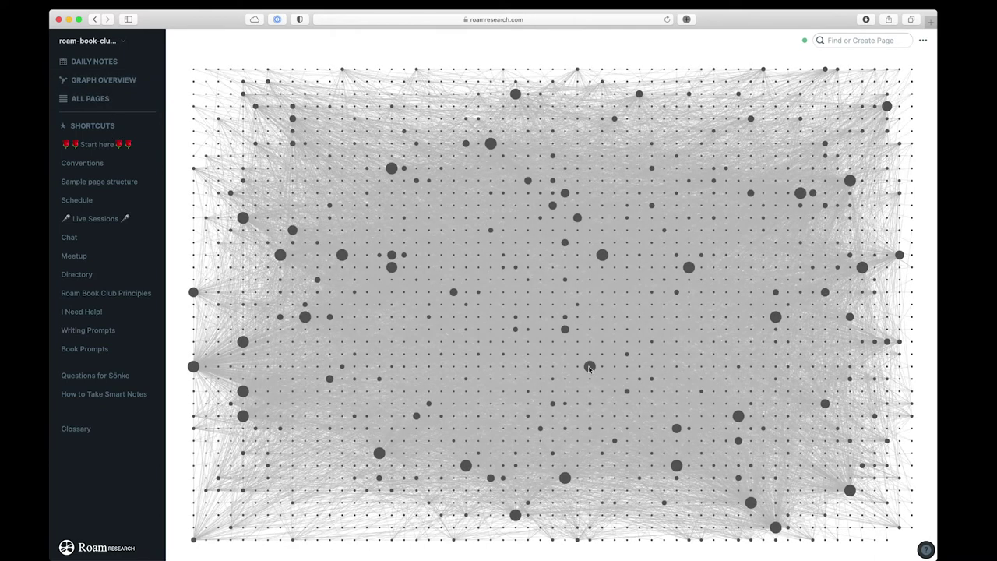
mouse_move(590, 368)
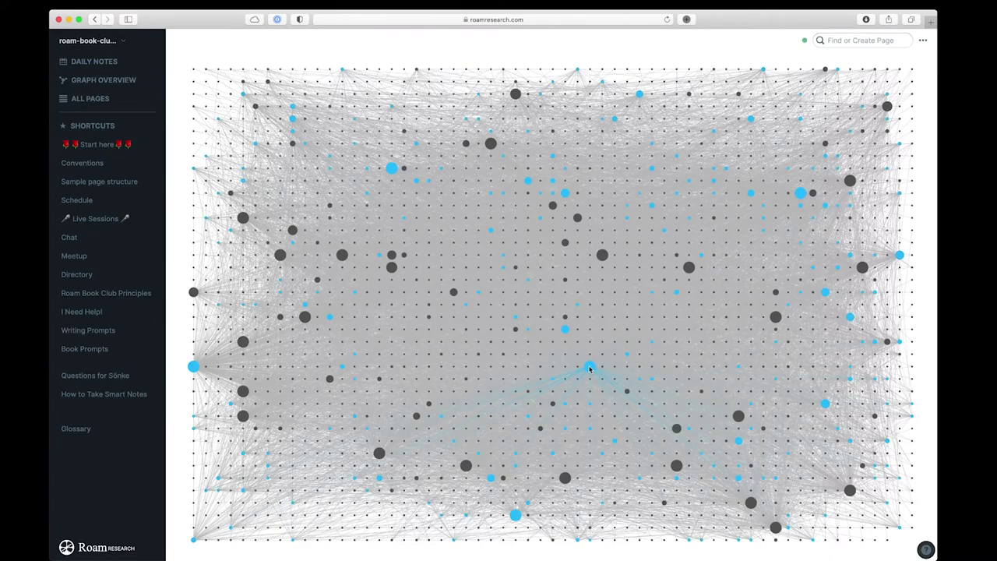
scroll(590, 368, up, 10)
scroll(590, 369, down, 3)
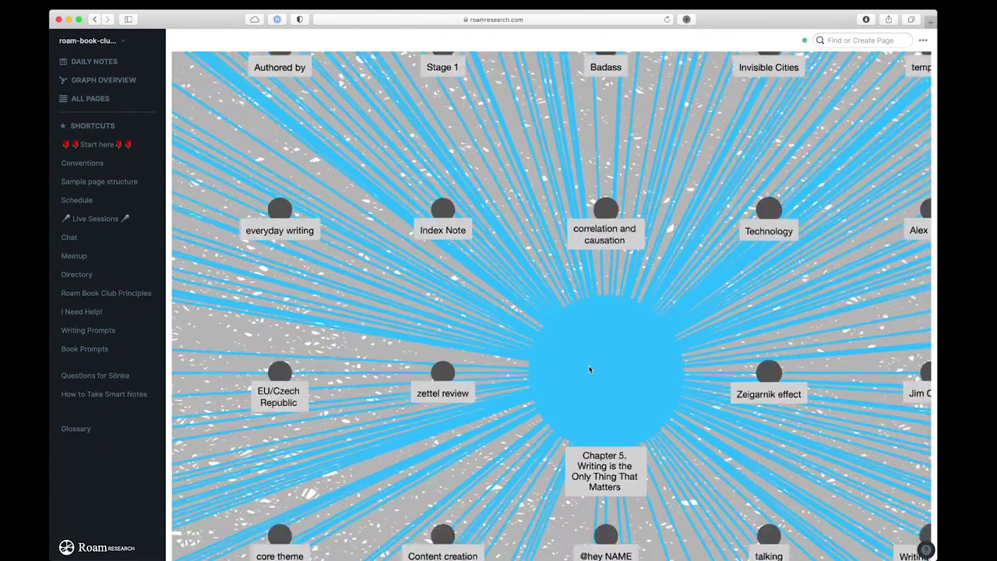
scroll(590, 369, down, 2)
drag(590, 369, 545, 328)
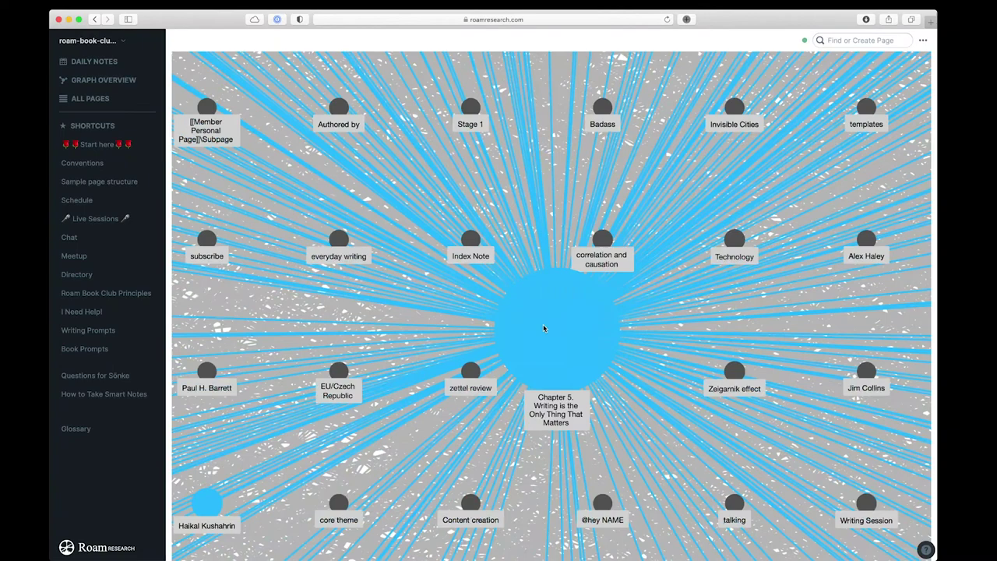
scroll(544, 328, down, 6)
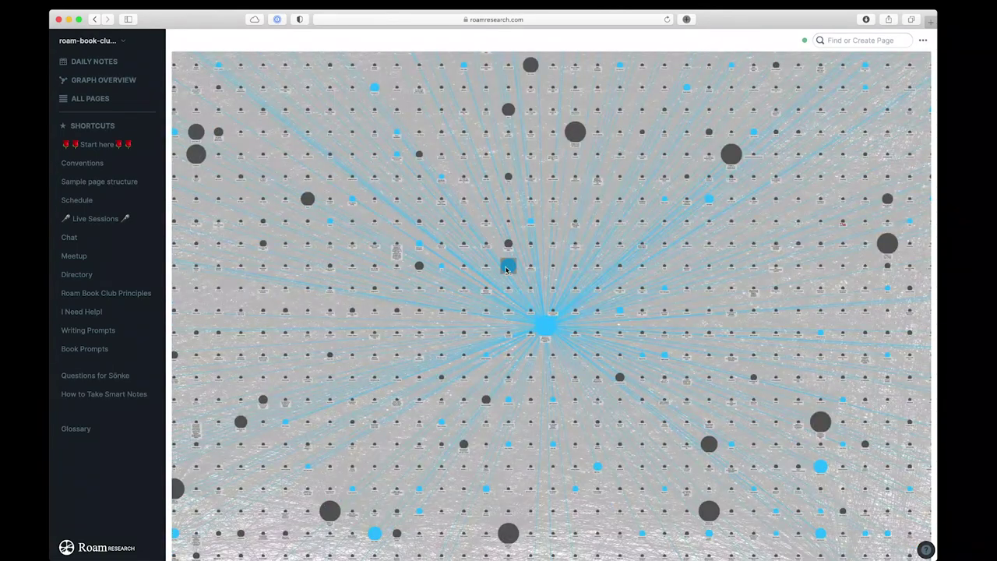
scroll(506, 269, up, 8)
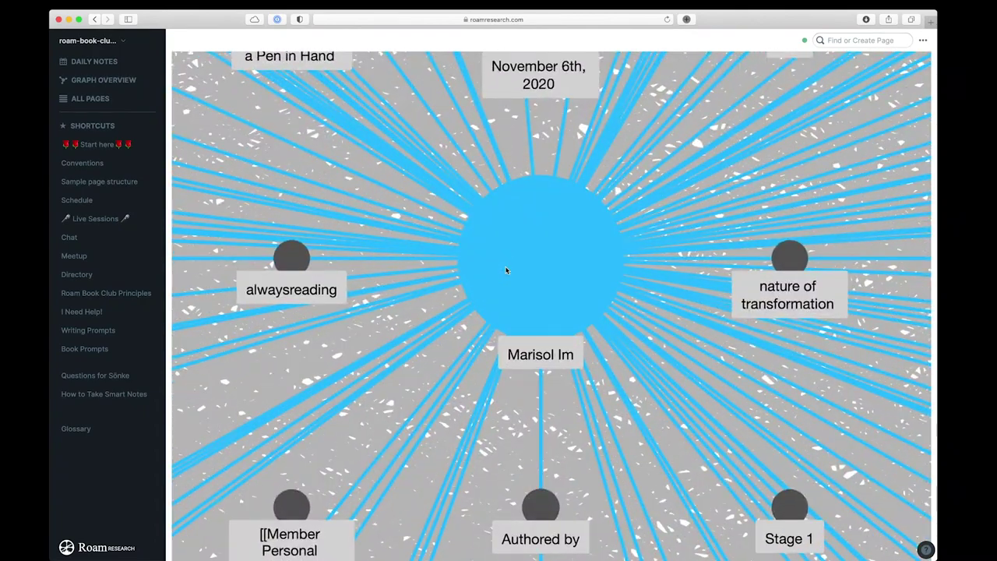
scroll(506, 270, down, 8)
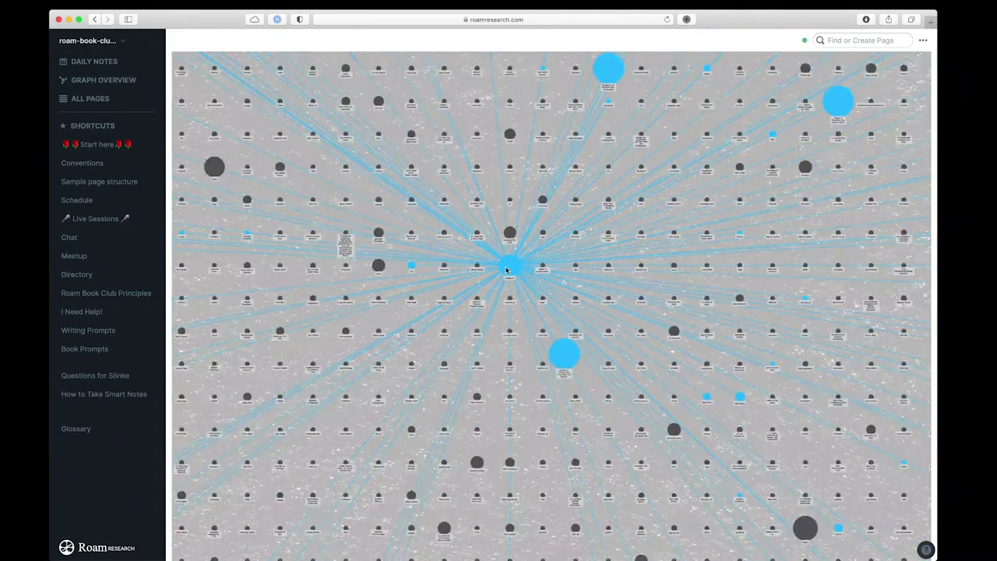
Highlight the links of another large hub node and the Chapter 8 node, zooming in and out
click(837, 104)
scroll(837, 107, up, 5)
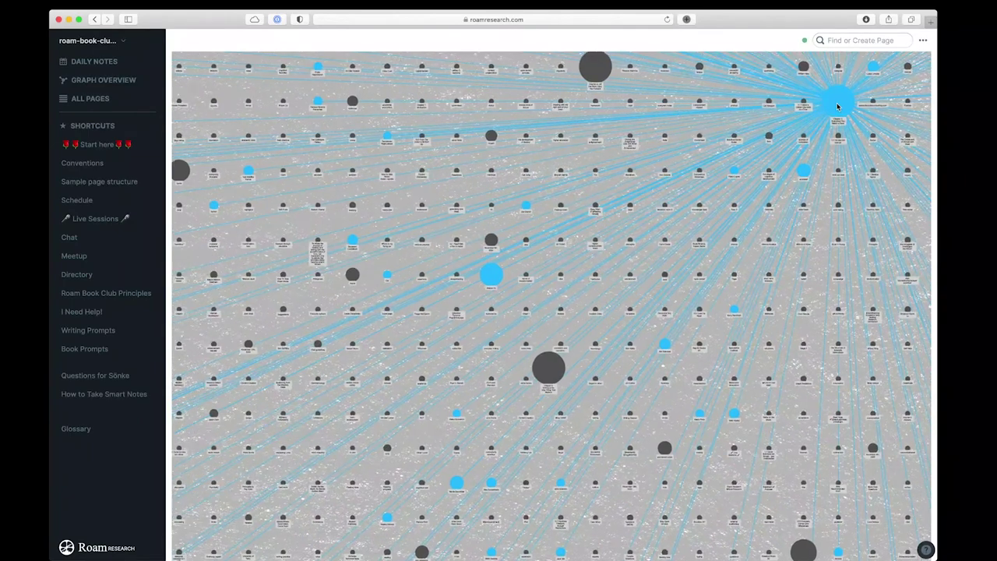
scroll(838, 107, down, 5)
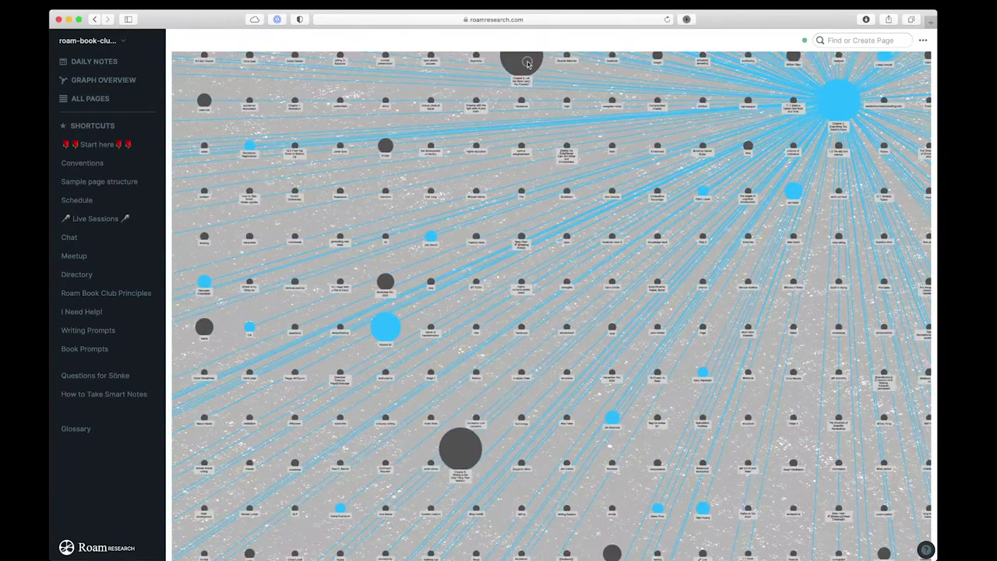
click(527, 64)
scroll(528, 64, up, 8)
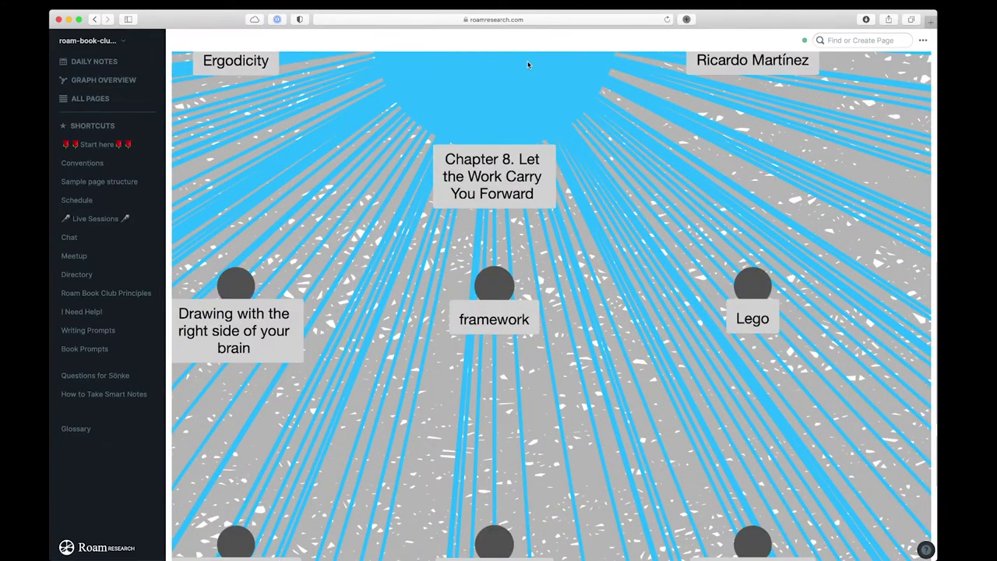
scroll(527, 64, down, 8)
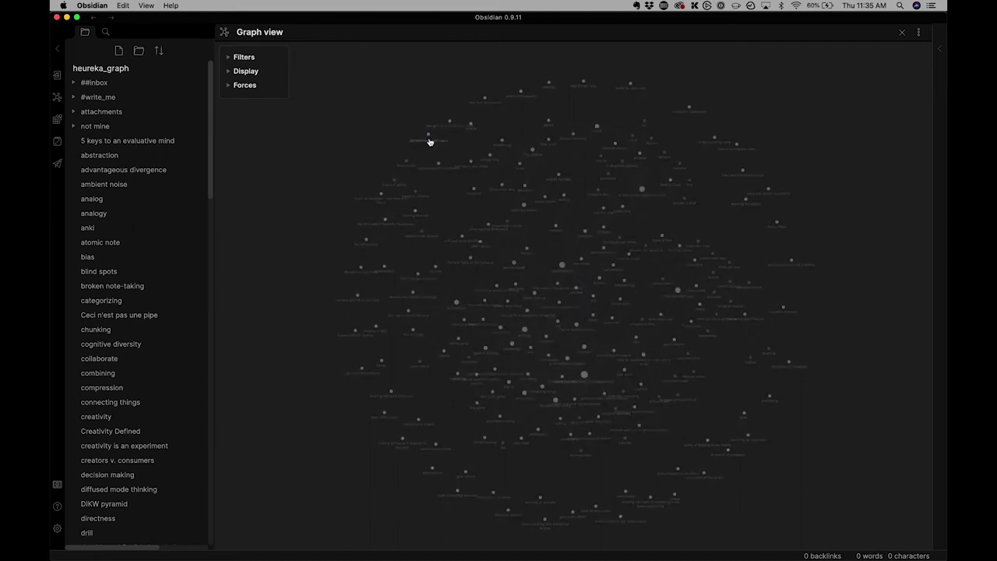
Zoom into the heureka_graph graph toward the personal knowledge management node
scroll(559, 257, up, 5)
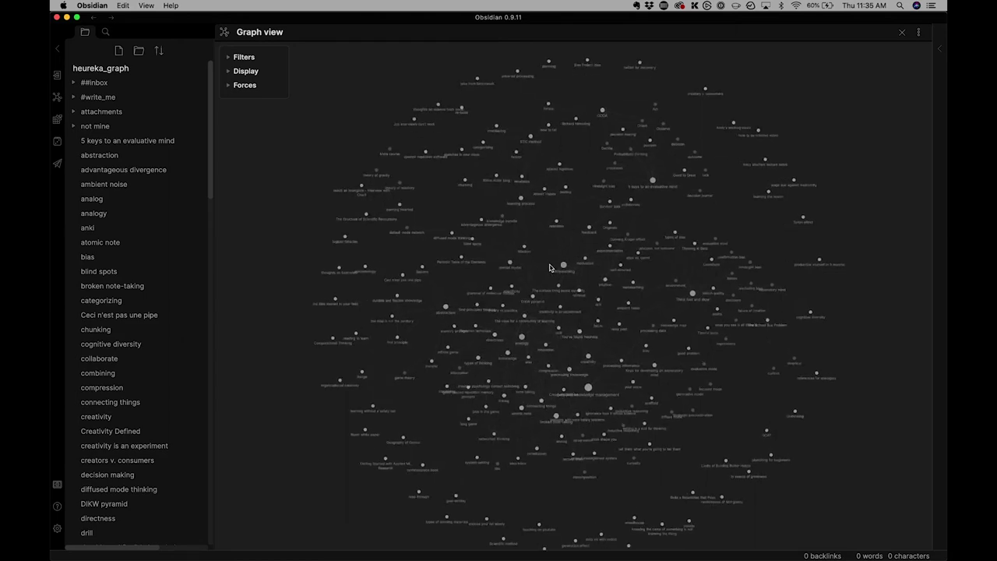
scroll(550, 268, up, 3)
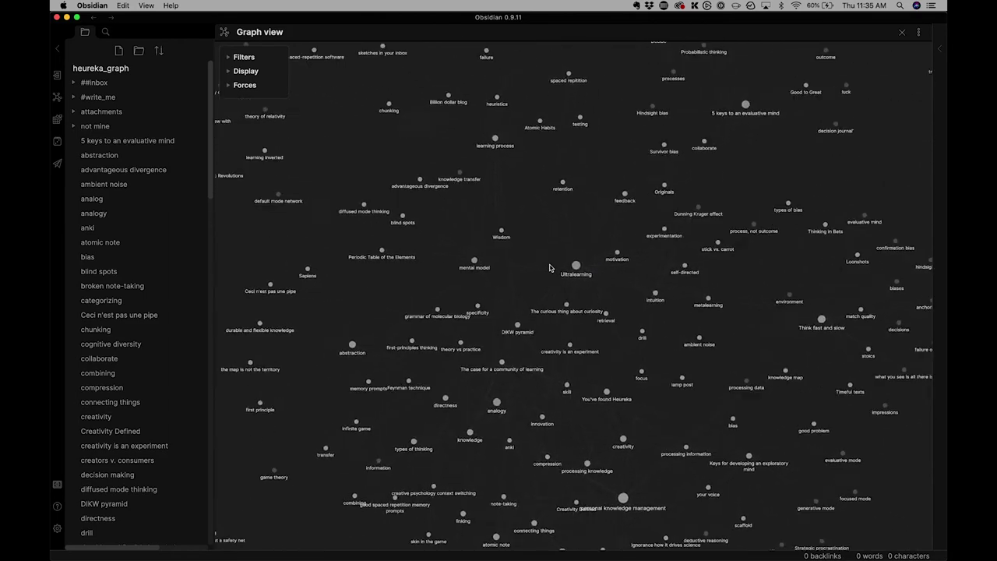
click(625, 508)
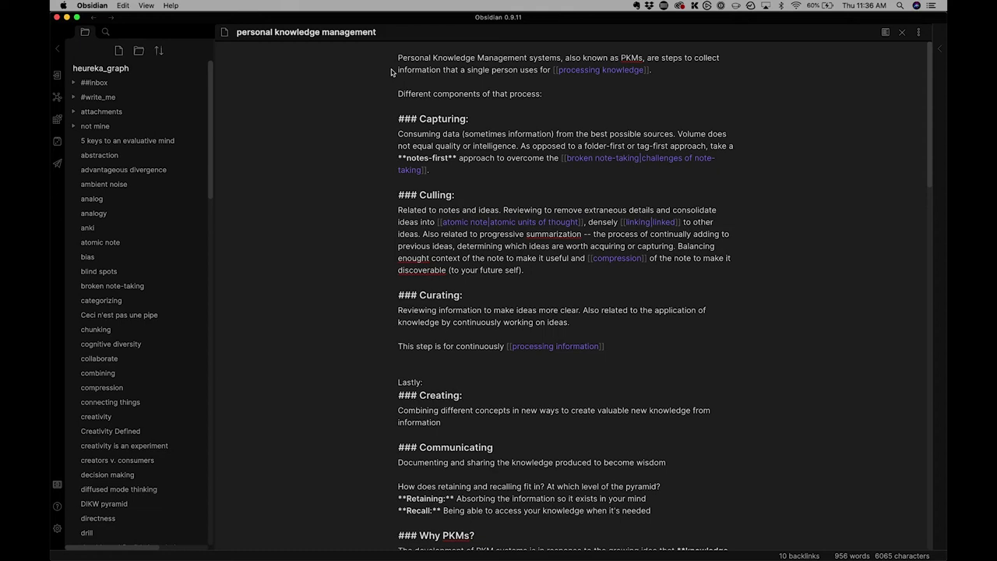
click(453, 196)
text(& )
text(Compres)
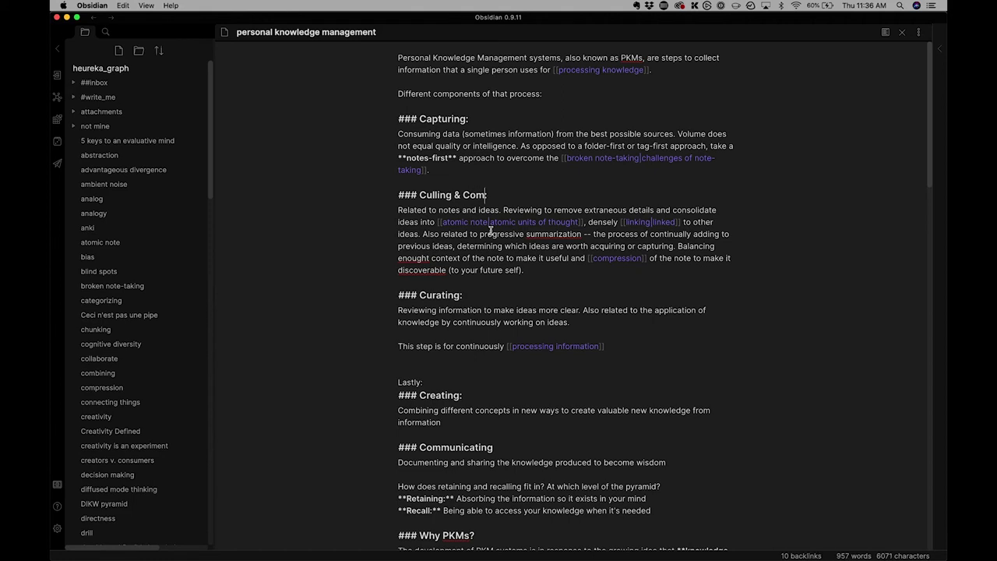
text(sing:)
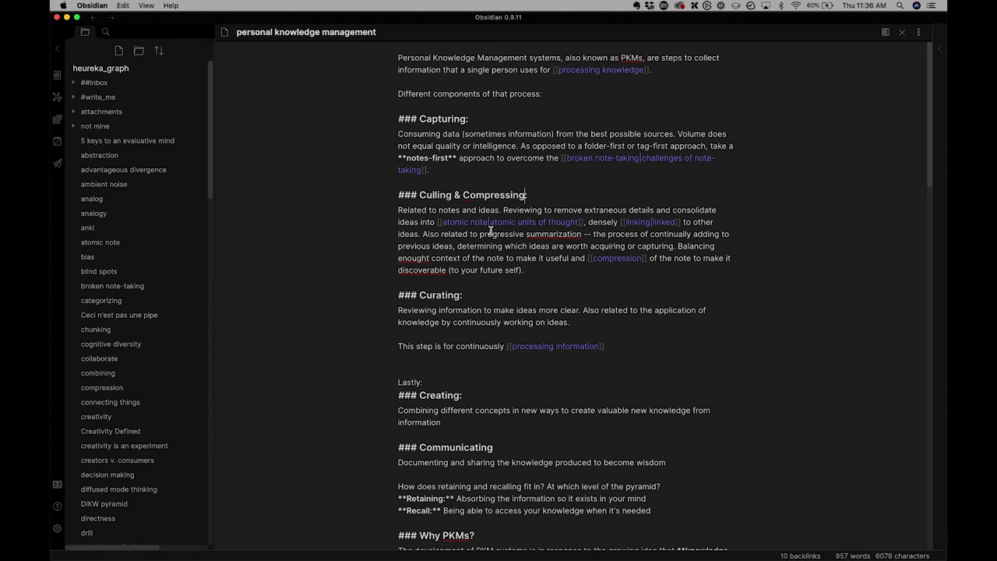
click(462, 296)
text(& Connec)
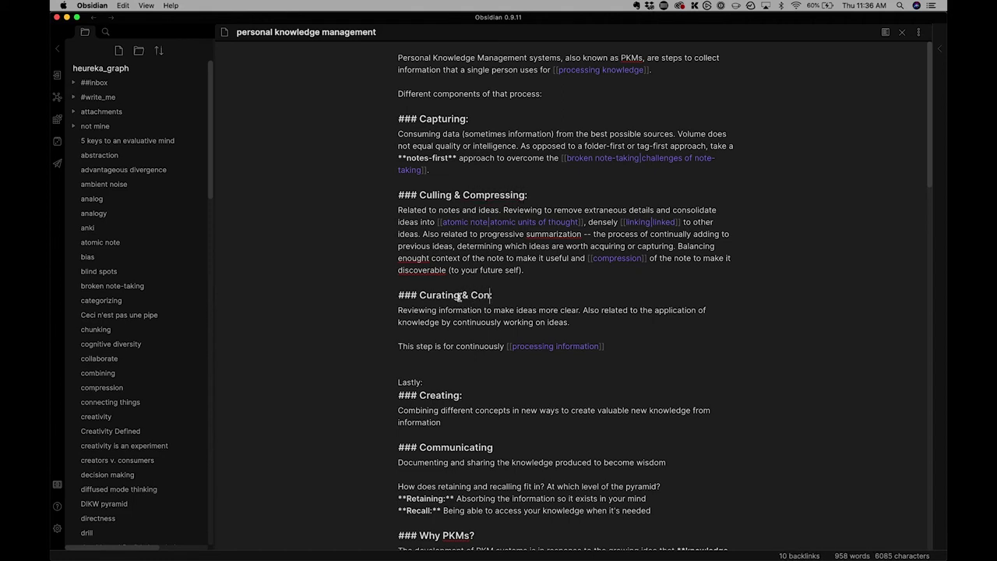
text(ting:)
scroll(483, 391, down, 2)
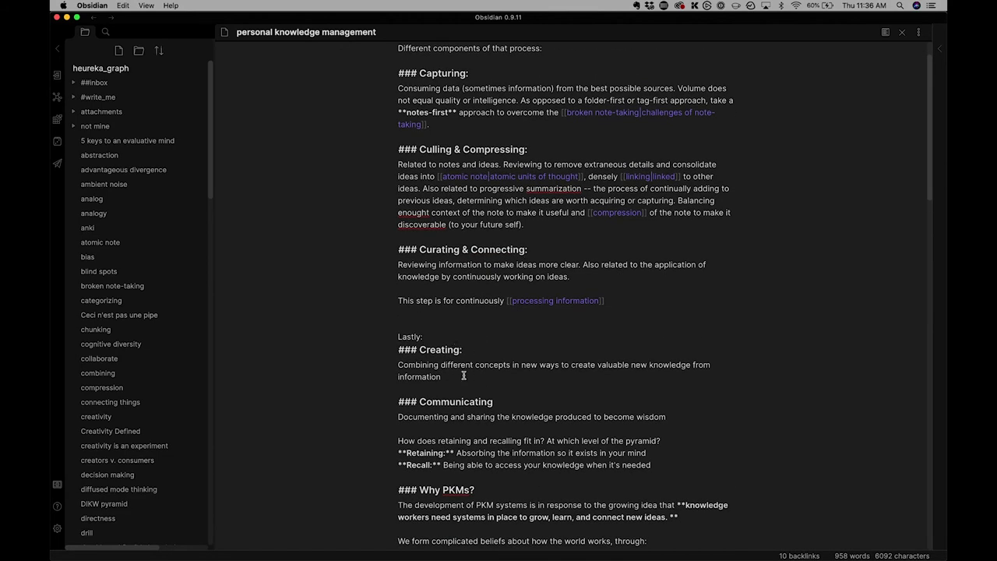
scroll(463, 376, down, 3)
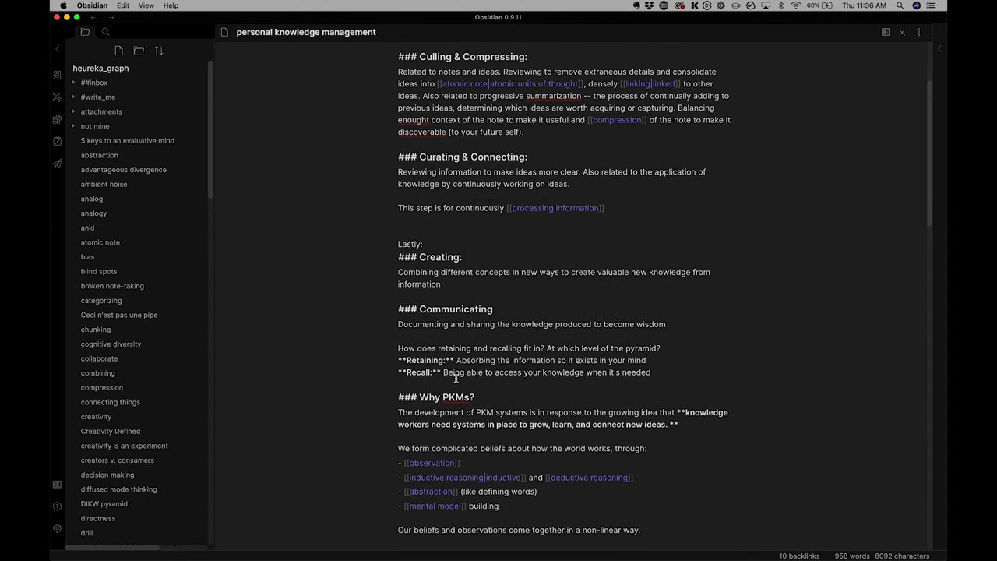
drag(395, 308, 393, 388)
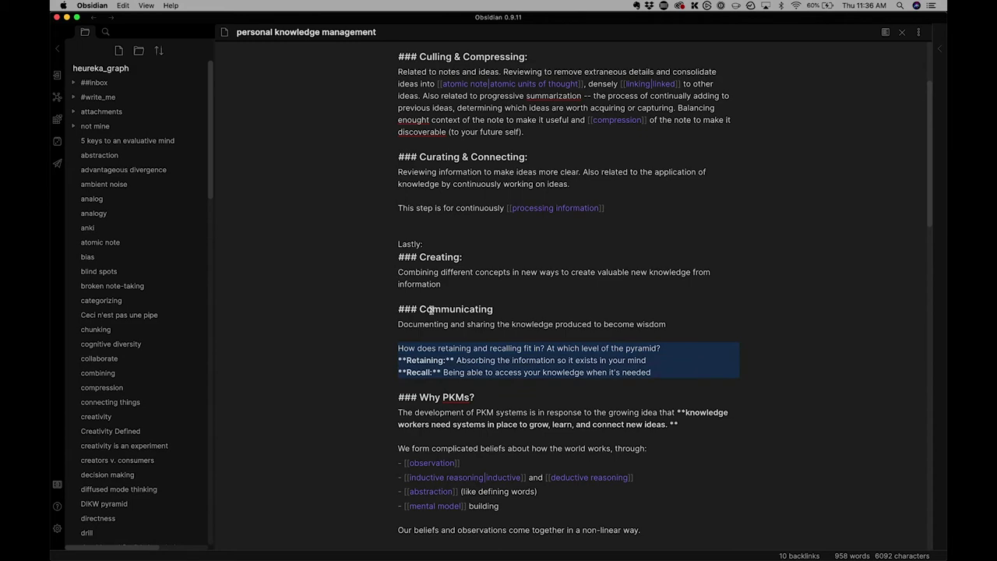
scroll(430, 309, up, 4)
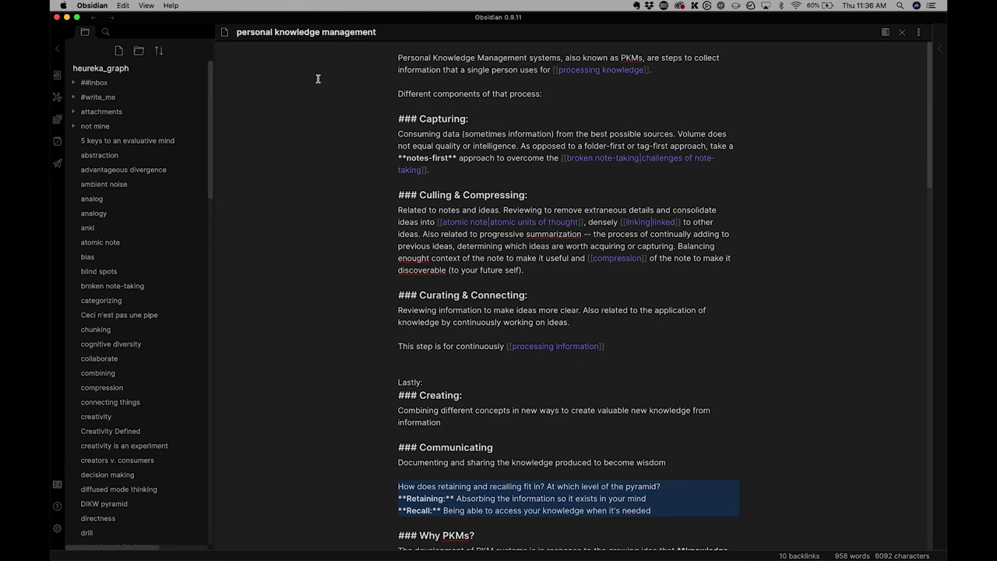
click(56, 96)
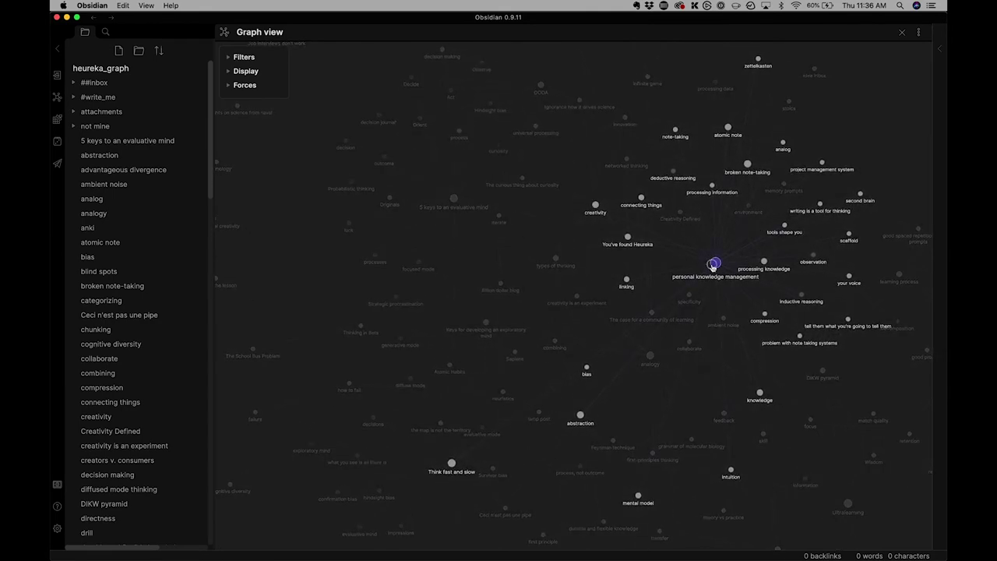
drag(713, 266, 659, 257)
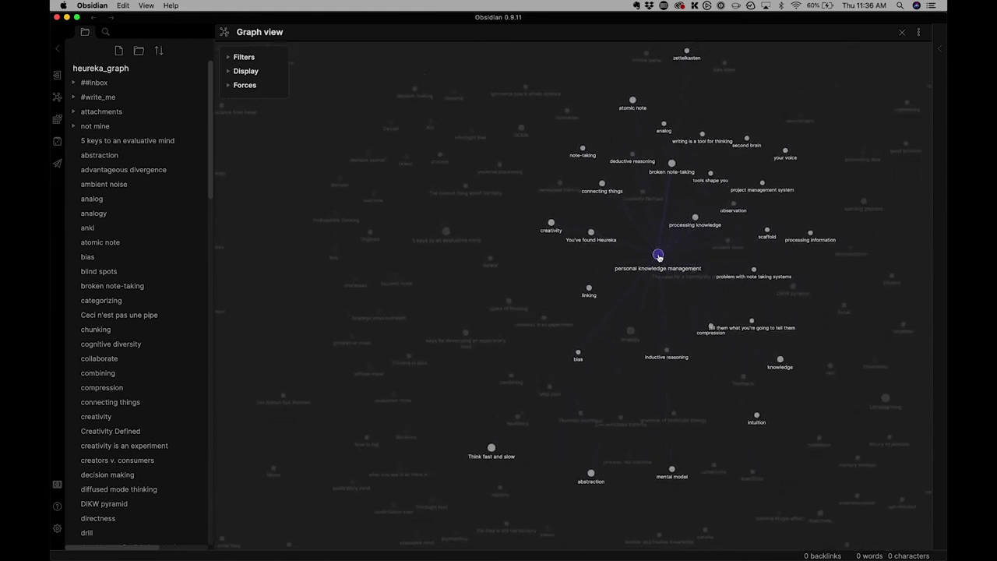
click(646, 261)
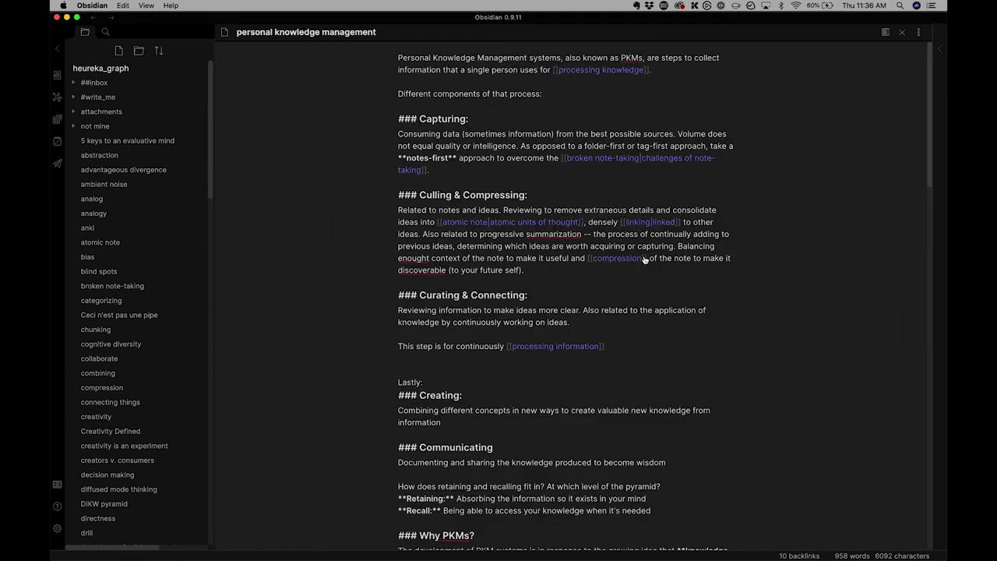
Preview the note, visit the compression note, go back, then open the abstraction note
click(887, 34)
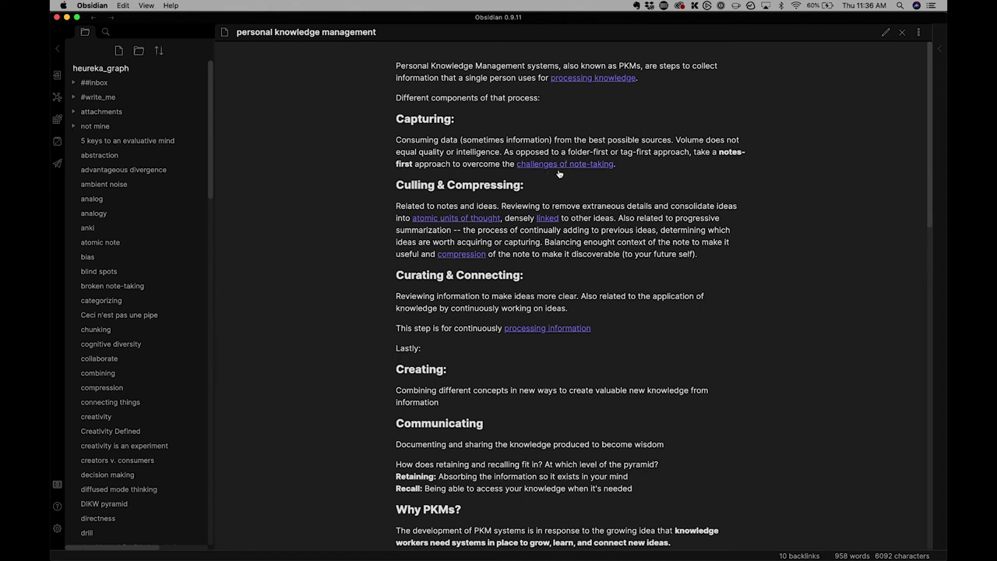
click(466, 256)
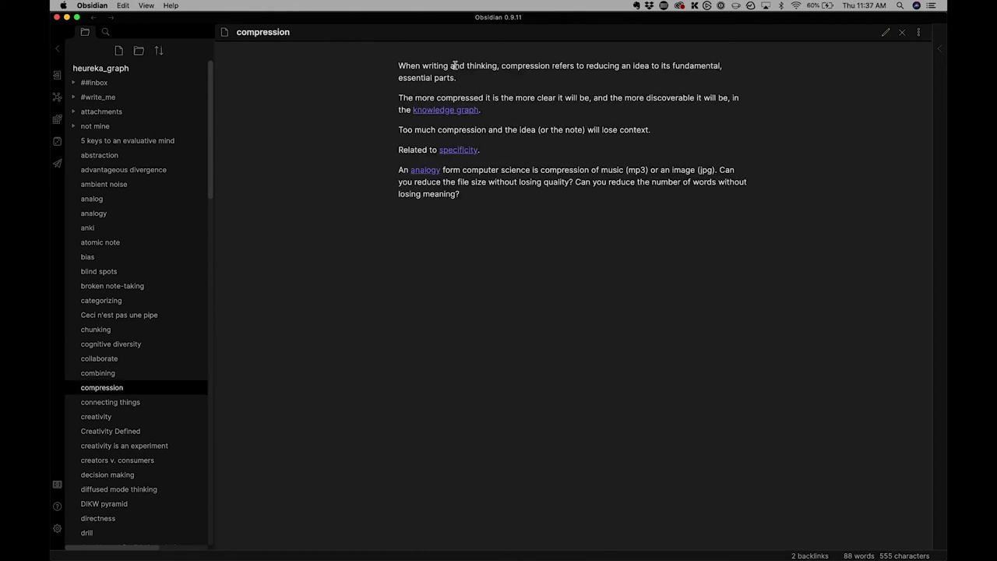
click(94, 17)
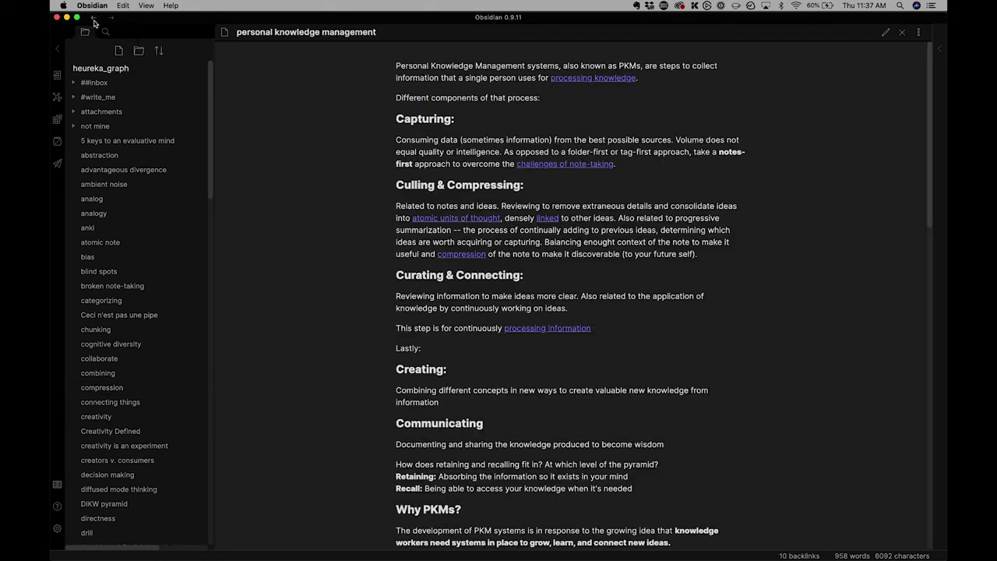
scroll(458, 241, down, 2)
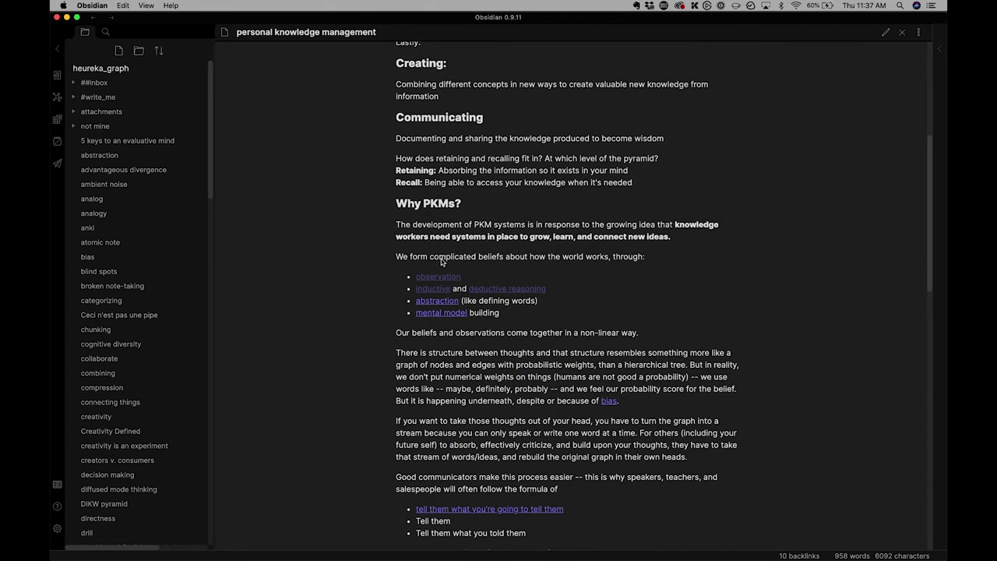
click(437, 300)
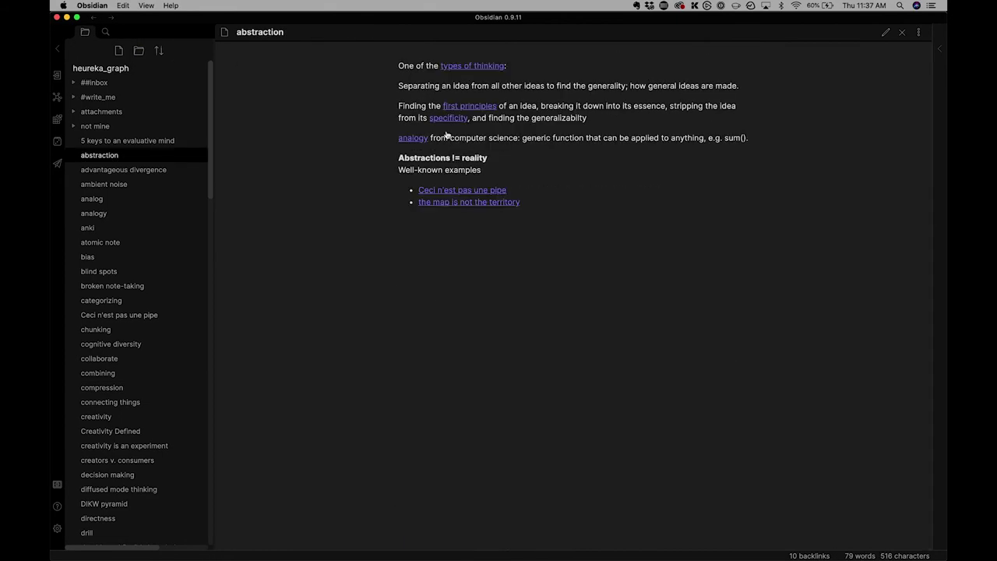
Go back to the personal knowledge management note and scroll through its sections
click(93, 18)
scroll(403, 255, down, 10)
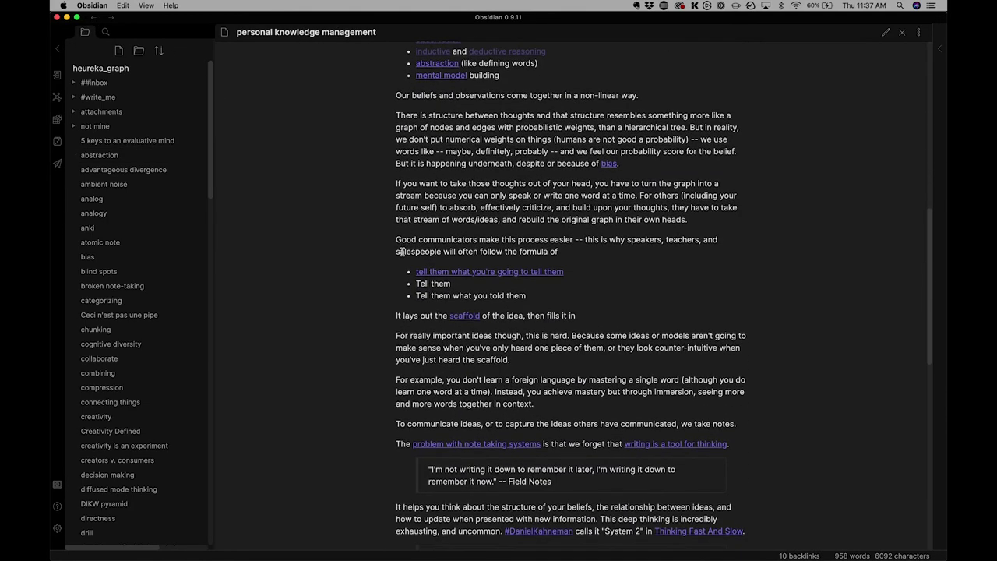
scroll(403, 254, down, 2)
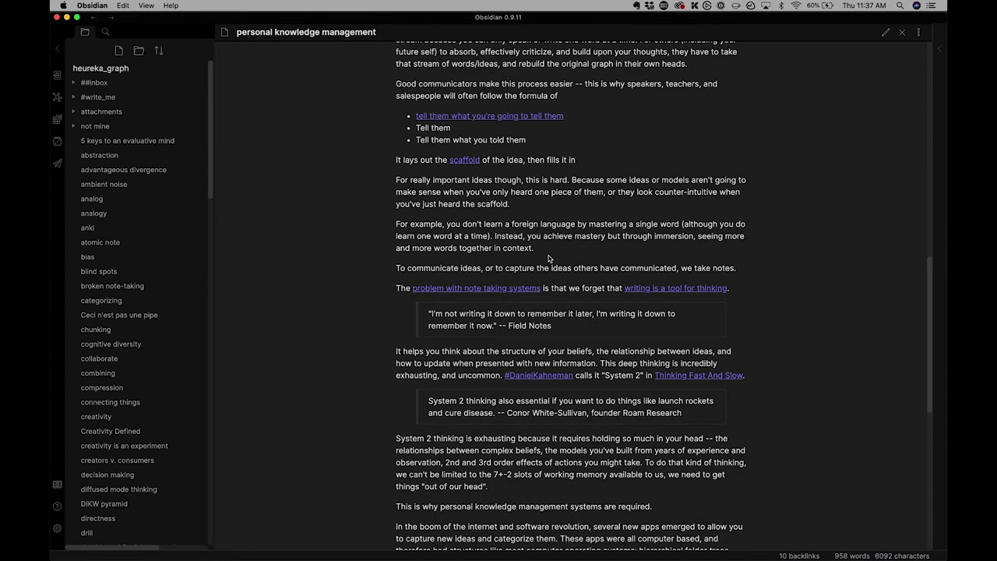
scroll(548, 259, up, 3)
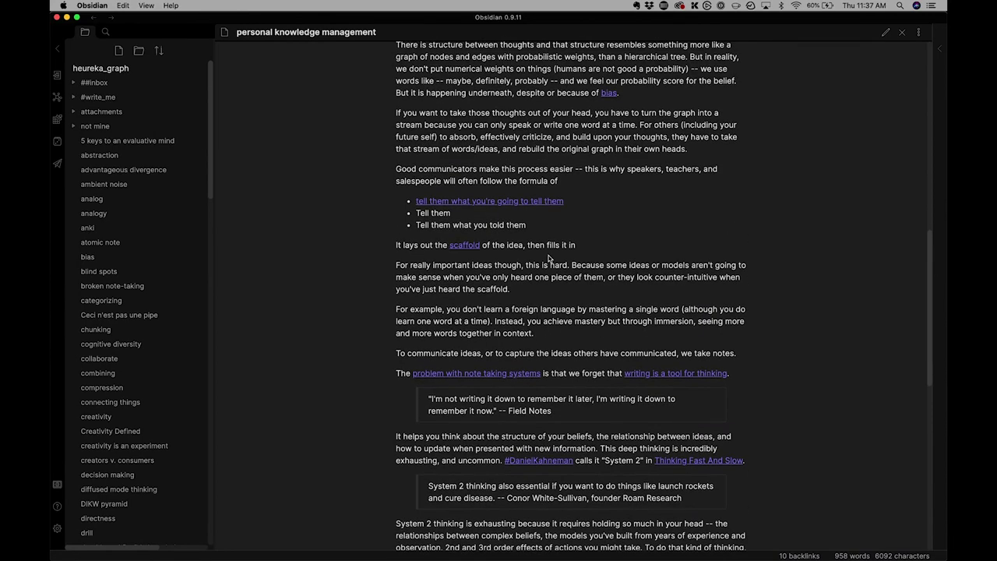
scroll(549, 259, up, 12)
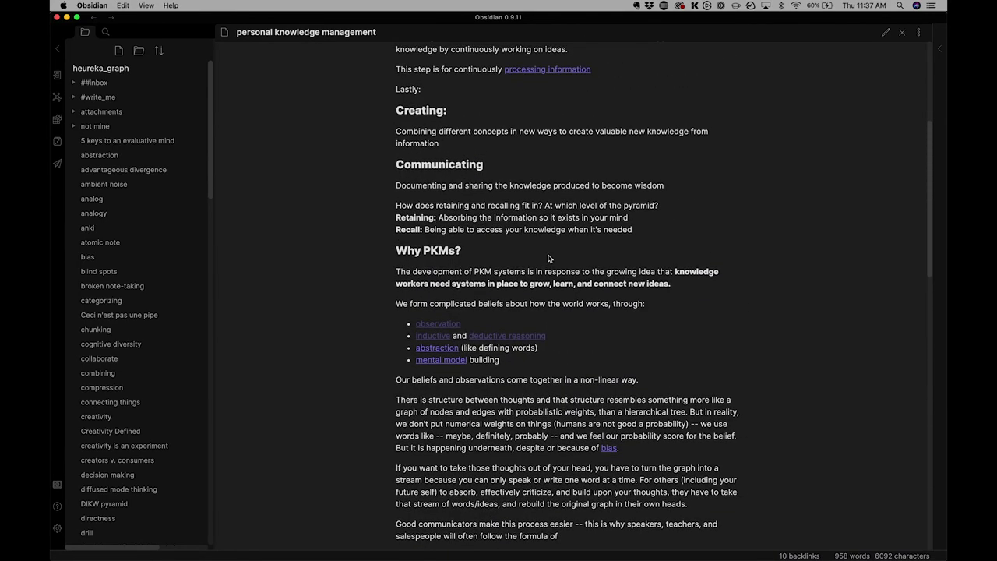
scroll(548, 259, up, 8)
scroll(528, 217, down, 8)
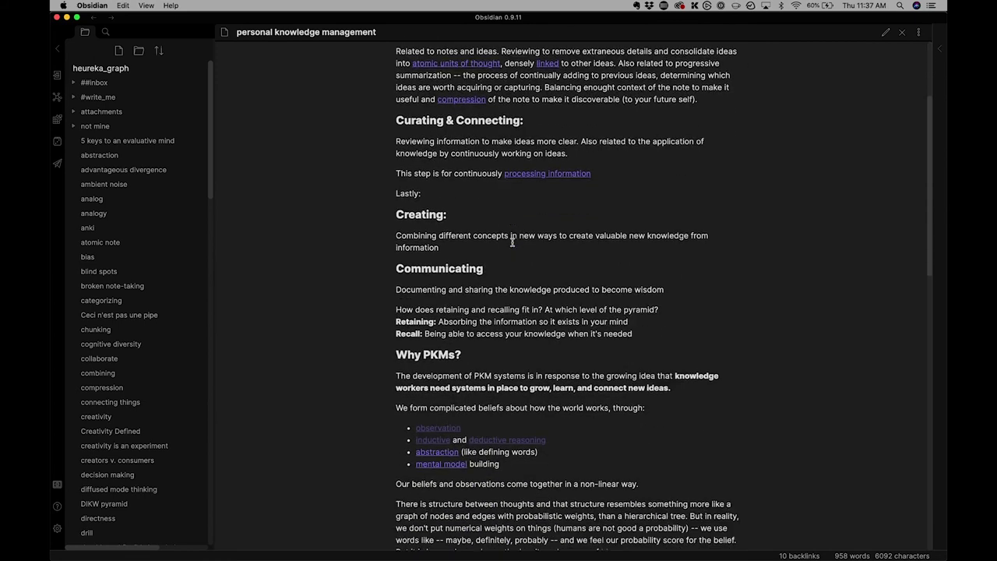
scroll(507, 254, down, 2)
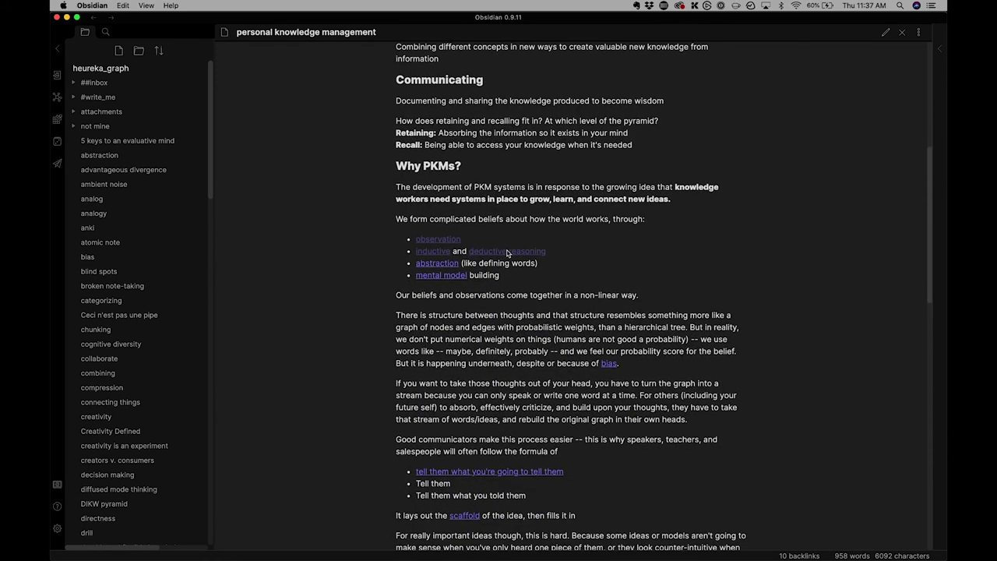
Select the Why PKMs? heading text and scroll the surrounding section
drag(398, 165, 470, 165)
scroll(477, 295, down, 2)
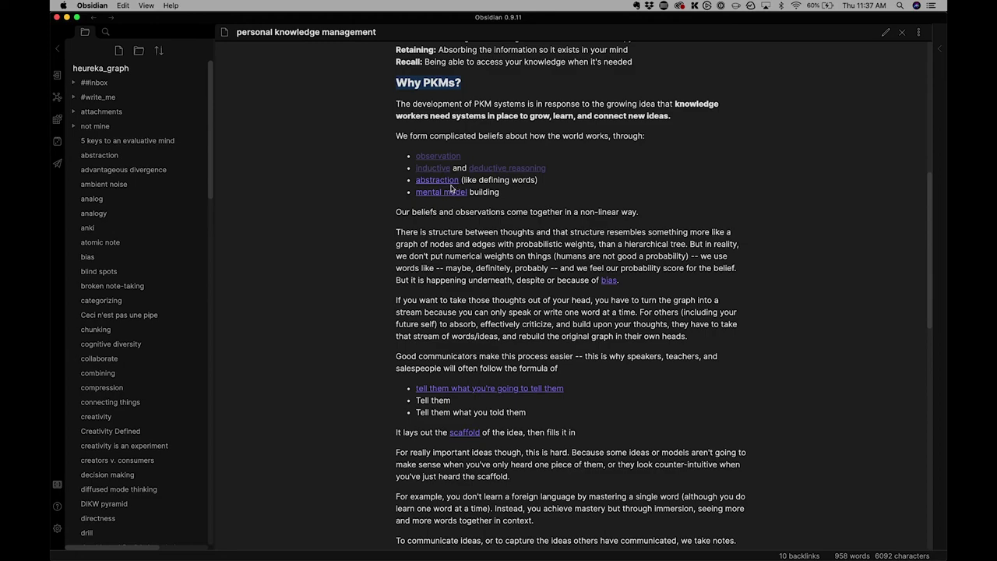
scroll(450, 188, down, 18)
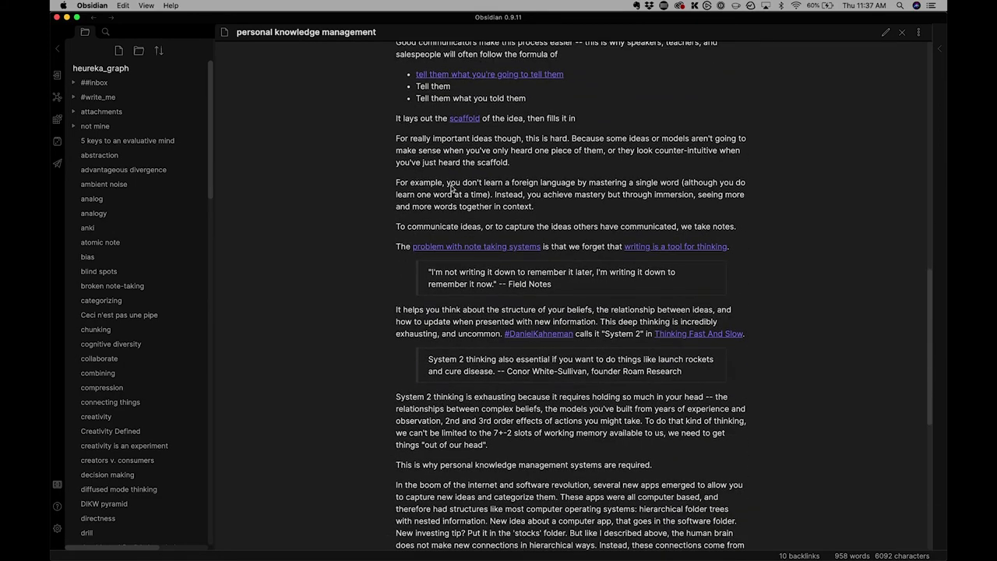
scroll(450, 188, up, 12)
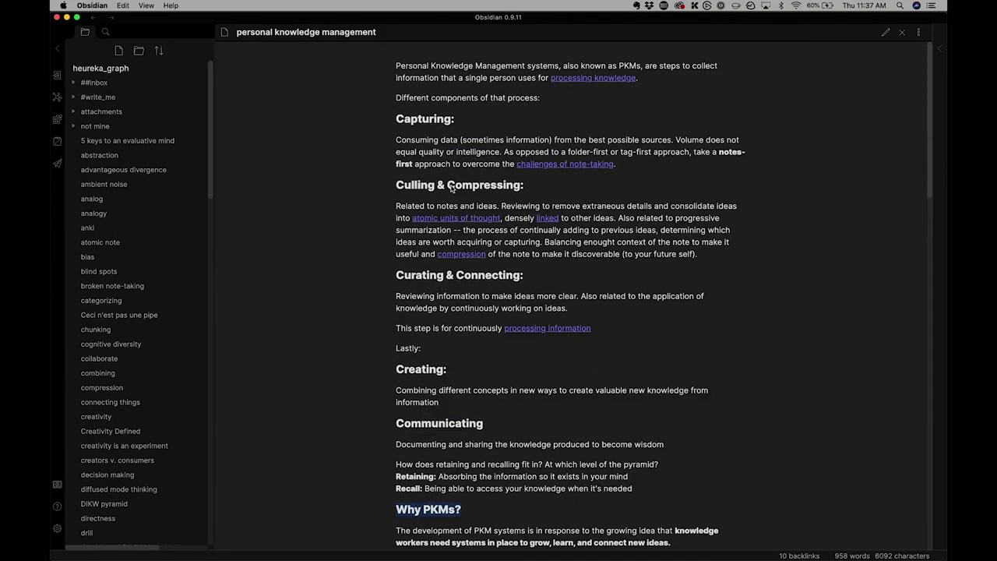
Open Graph view for the heureka_graph vault and zoom the node cloud
click(56, 97)
scroll(597, 295, down, 5)
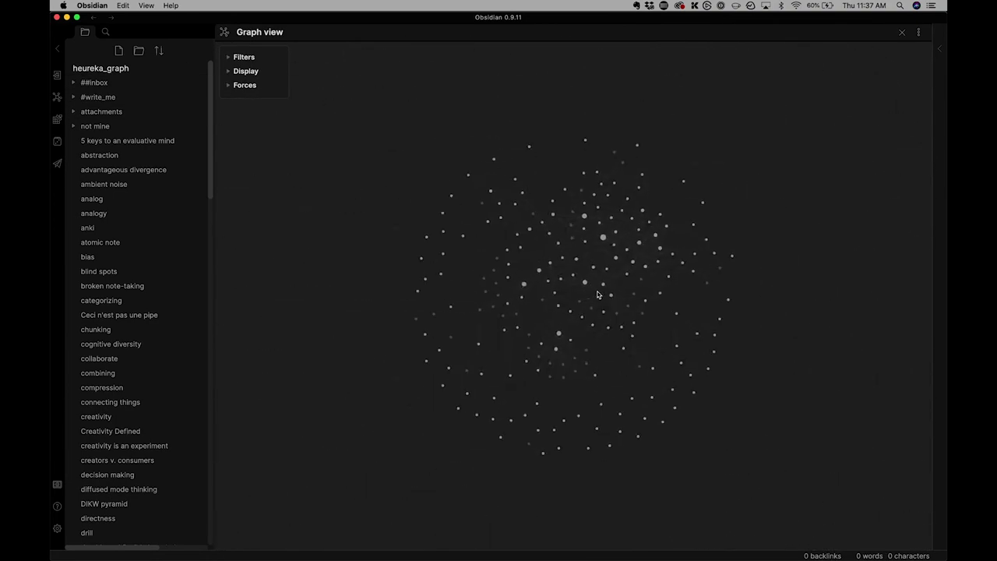